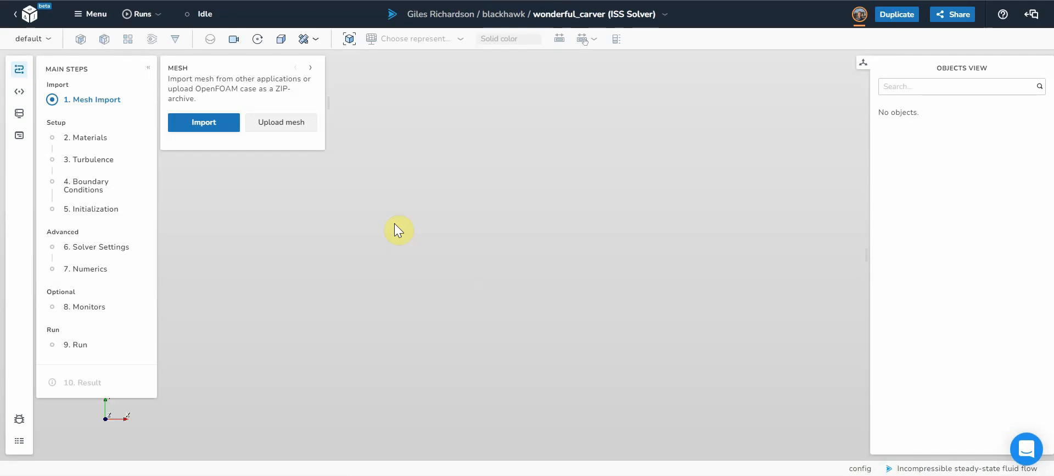
# Import the mesh from the jolly_haibt (Mesher) configuration
pyautogui.click(195, 126)
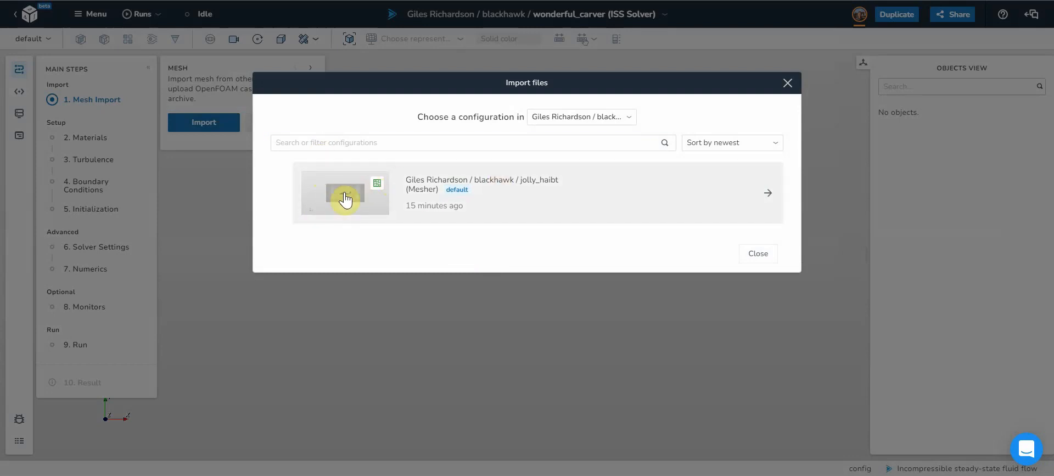
pyautogui.click(345, 199)
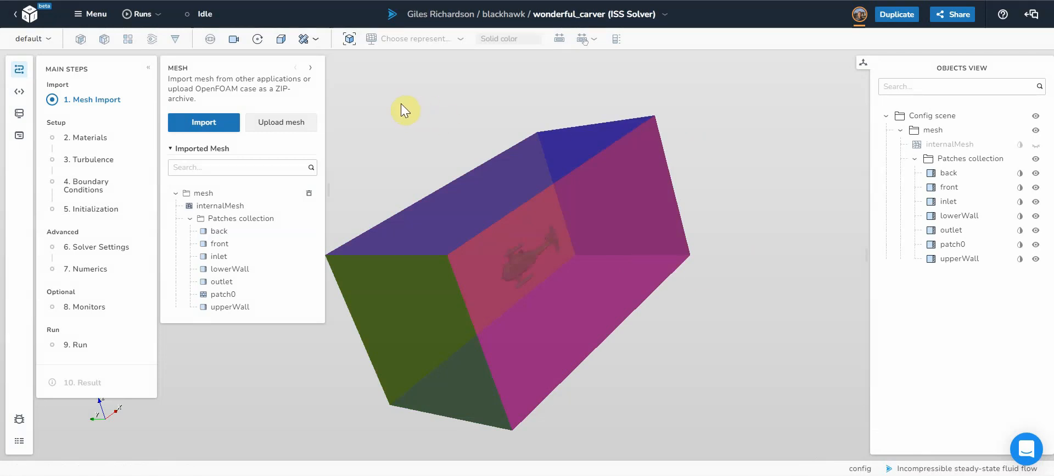
# Assign air from the material database as the fluid material
pyautogui.click(91, 137)
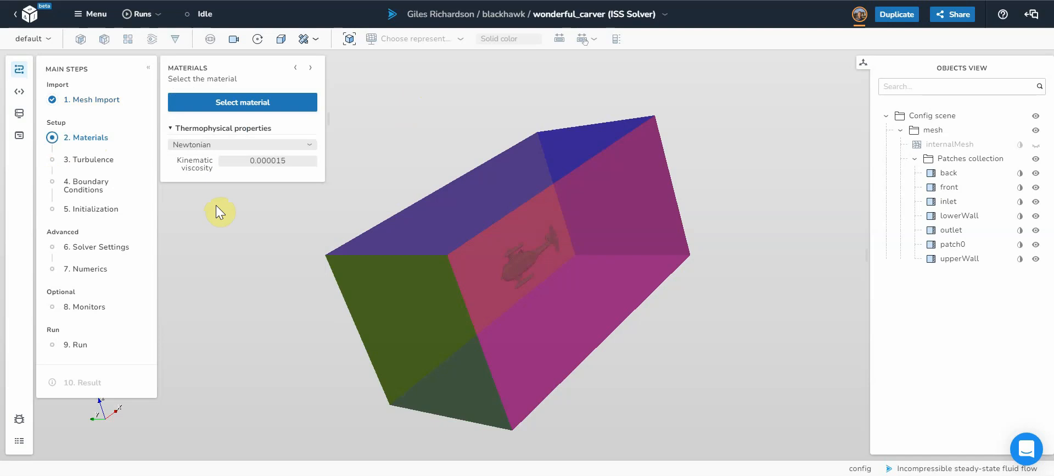
pyautogui.click(240, 101)
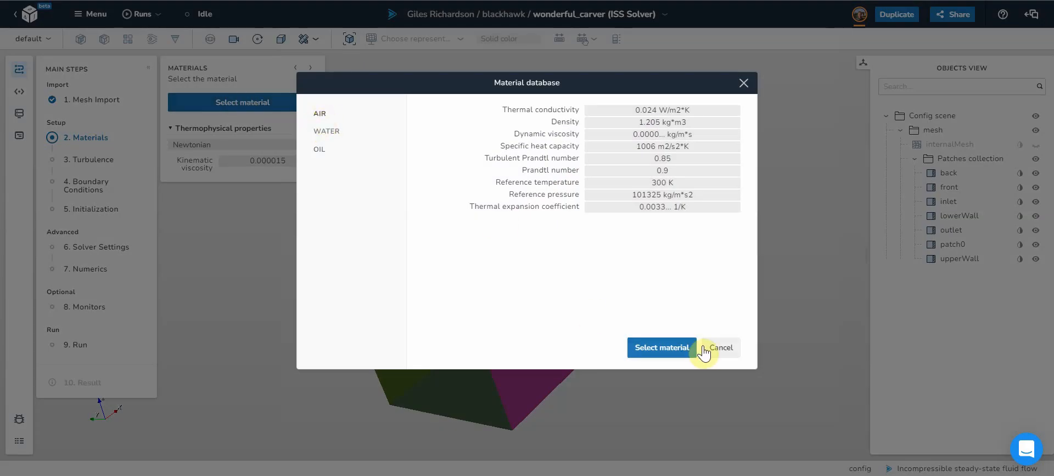
pyautogui.click(657, 345)
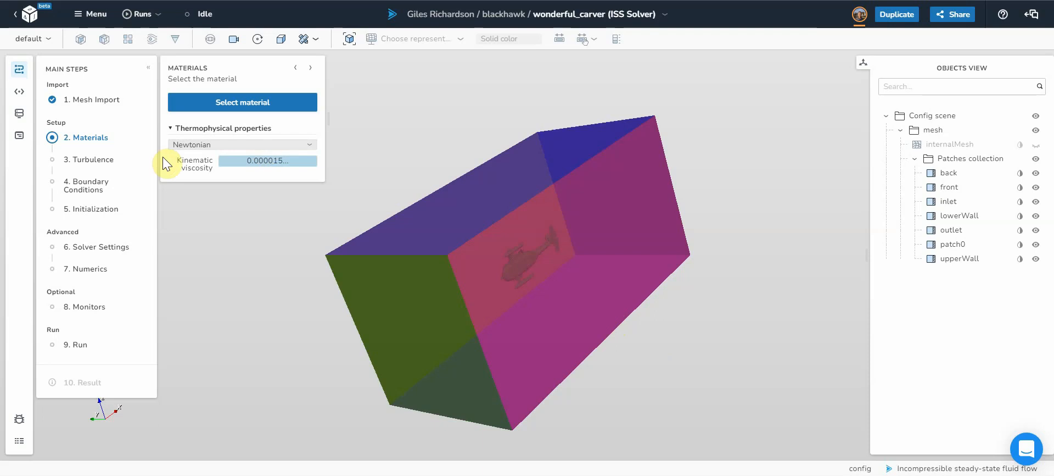
# Set the turbulence model to kOmega
pyautogui.click(83, 159)
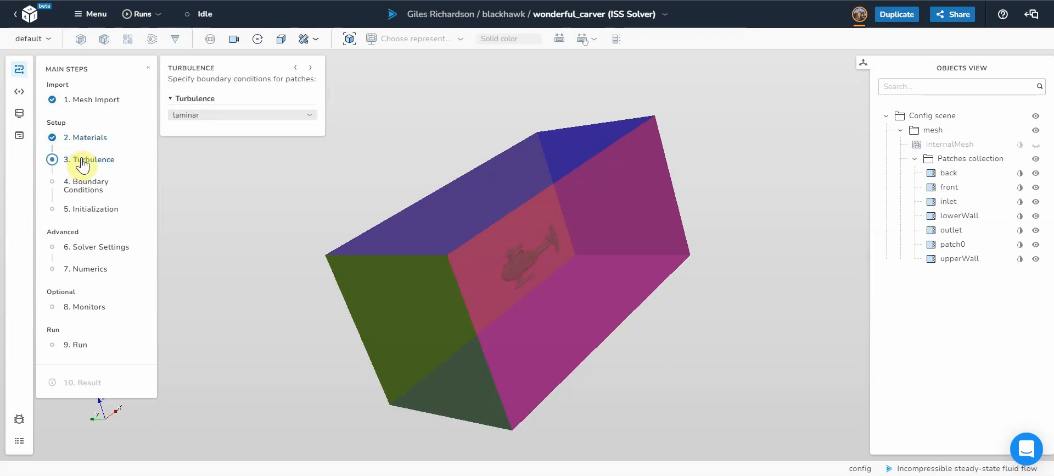
pyautogui.click(200, 117)
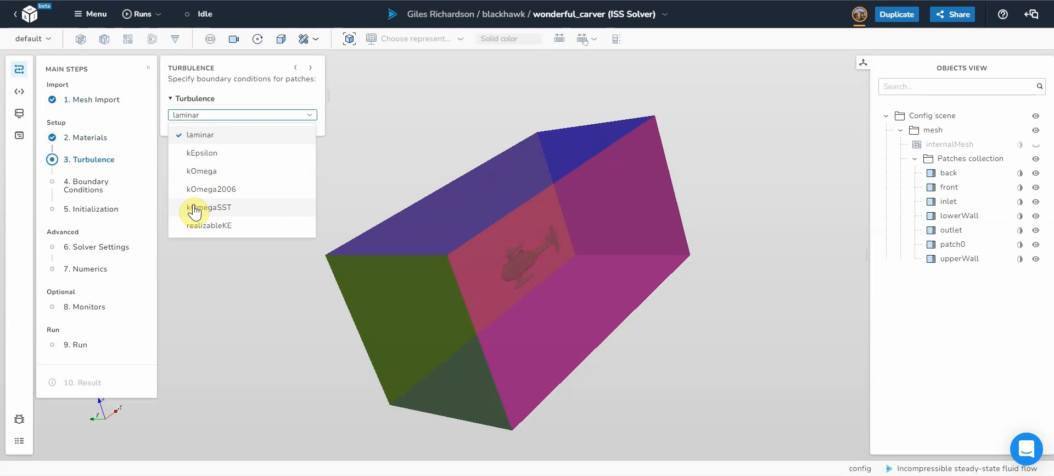
pyautogui.click(199, 171)
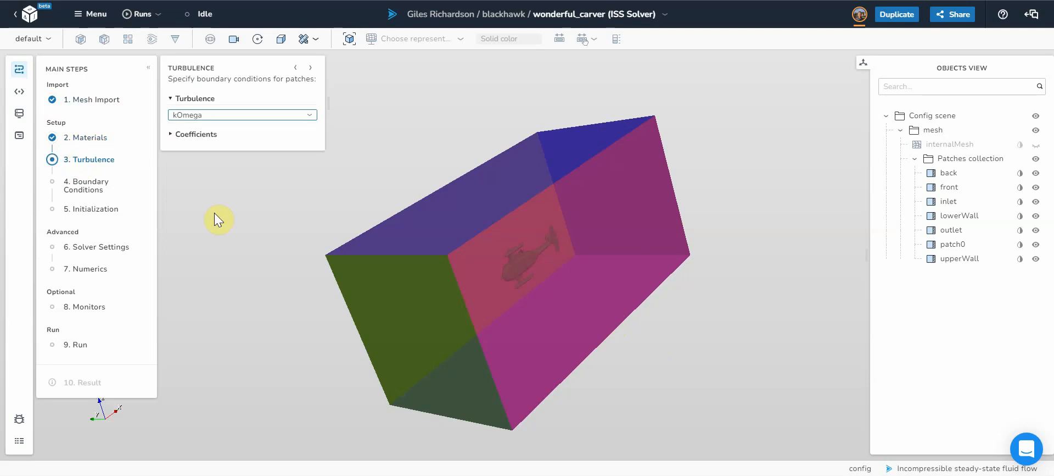
# Set the boundary type of the back and front patches to symmetry
pyautogui.click(86, 189)
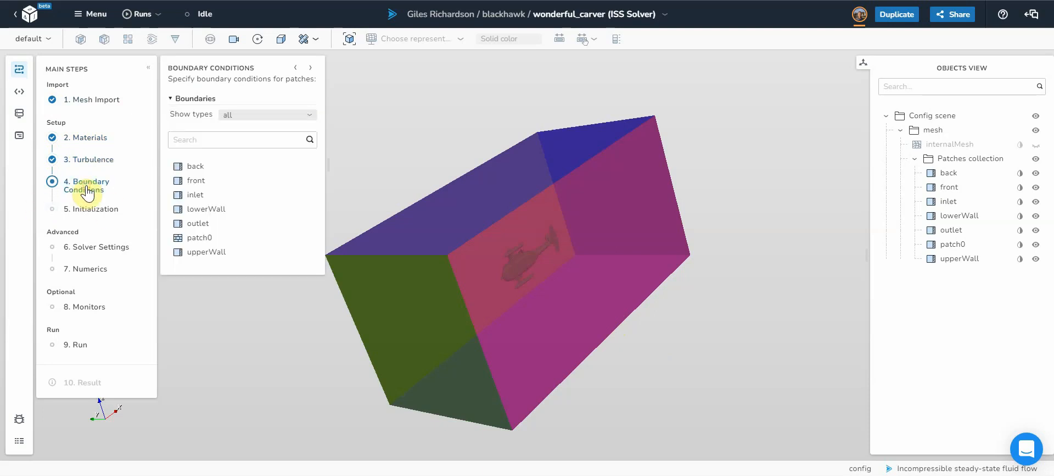
pyautogui.click(198, 173)
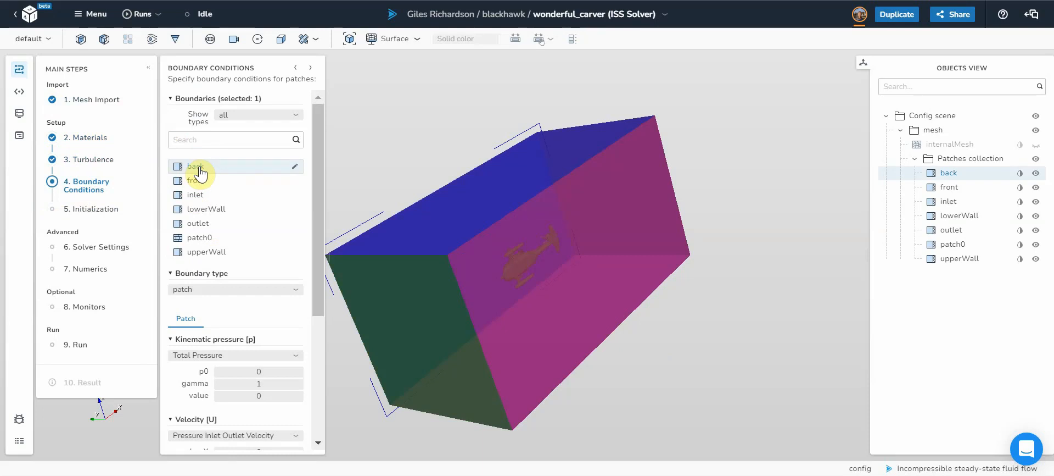
pyautogui.click(223, 290)
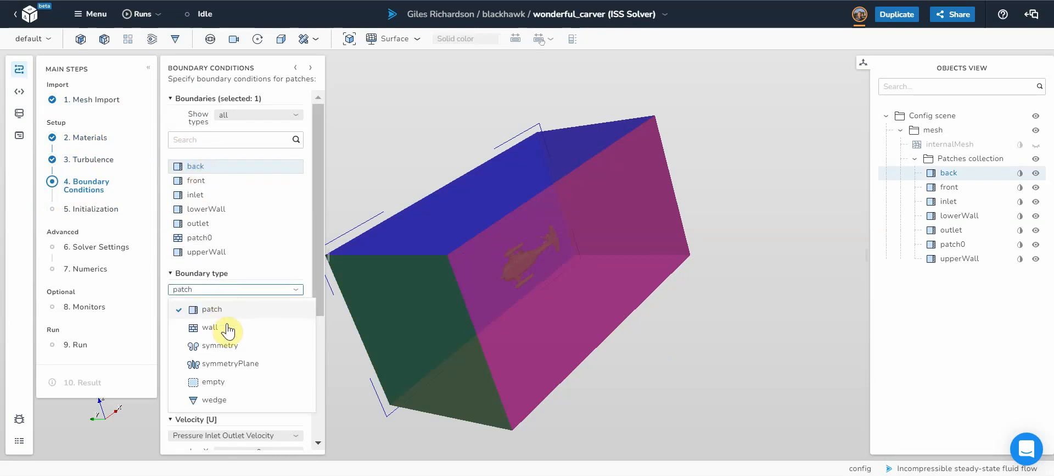
pyautogui.click(222, 345)
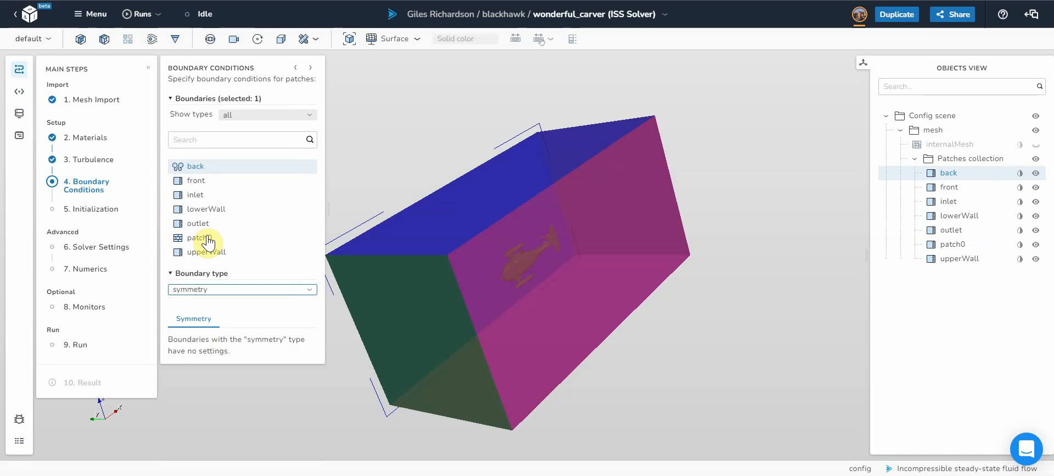
pyautogui.click(195, 183)
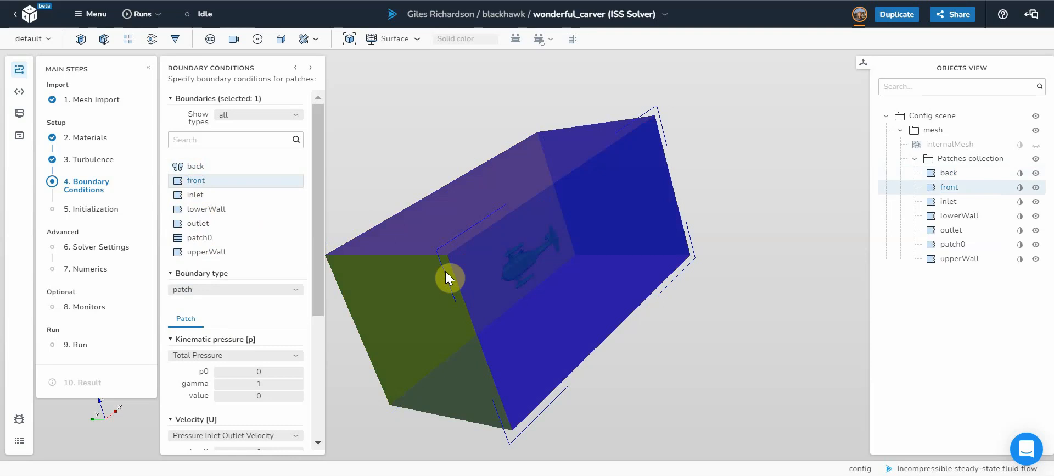
pyautogui.click(217, 289)
pyautogui.click(221, 346)
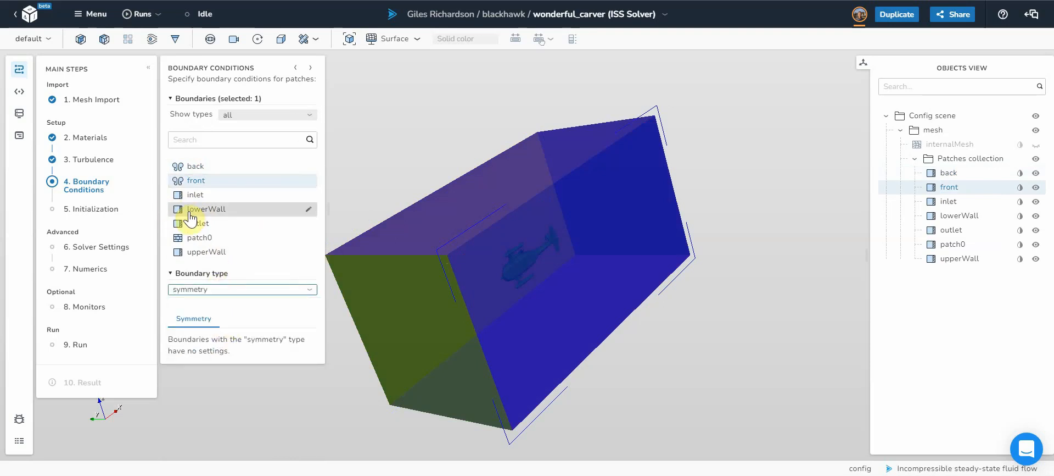
# Set the boundary type of the lowerWall and upperWall patches to symmetry
pyautogui.click(197, 196)
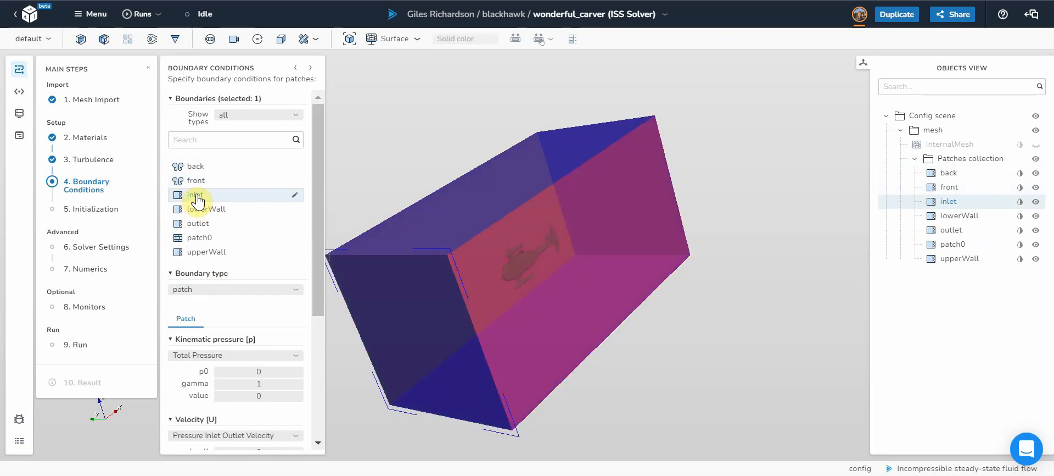
pyautogui.click(199, 214)
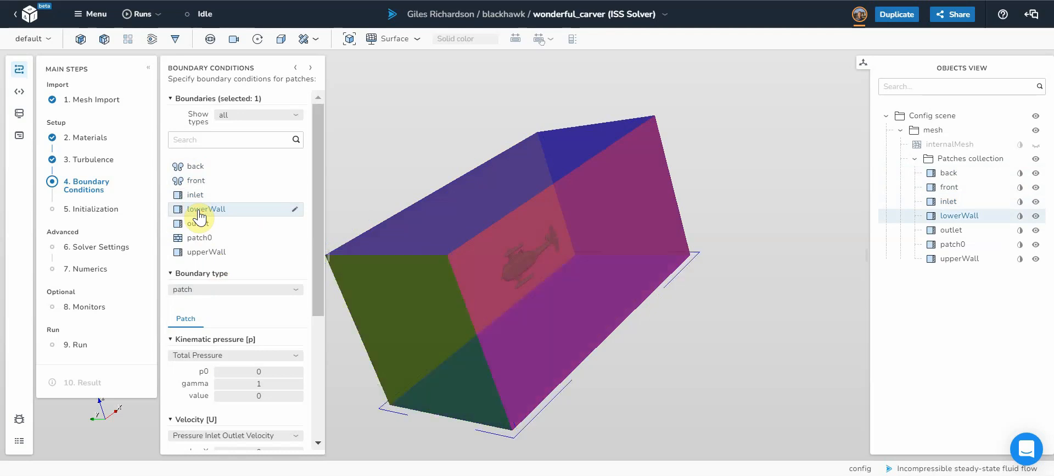
pyautogui.click(221, 290)
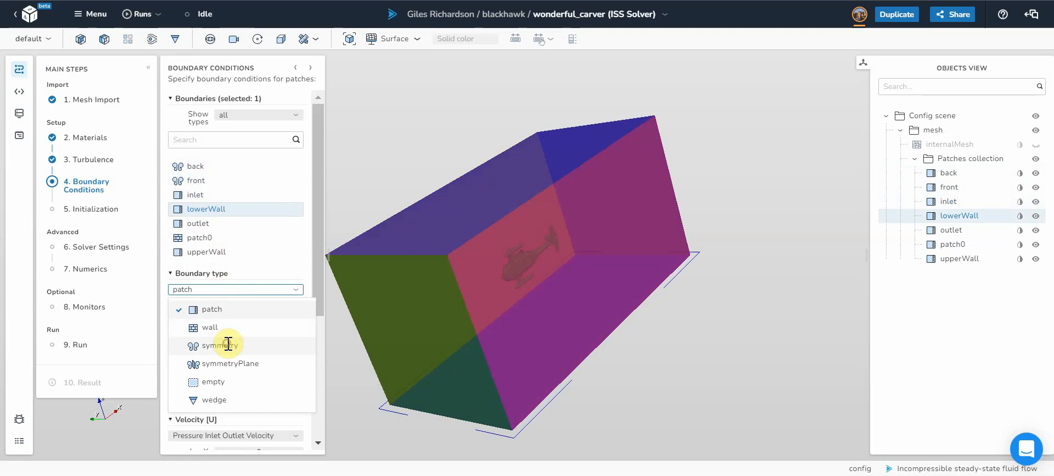
pyautogui.click(227, 346)
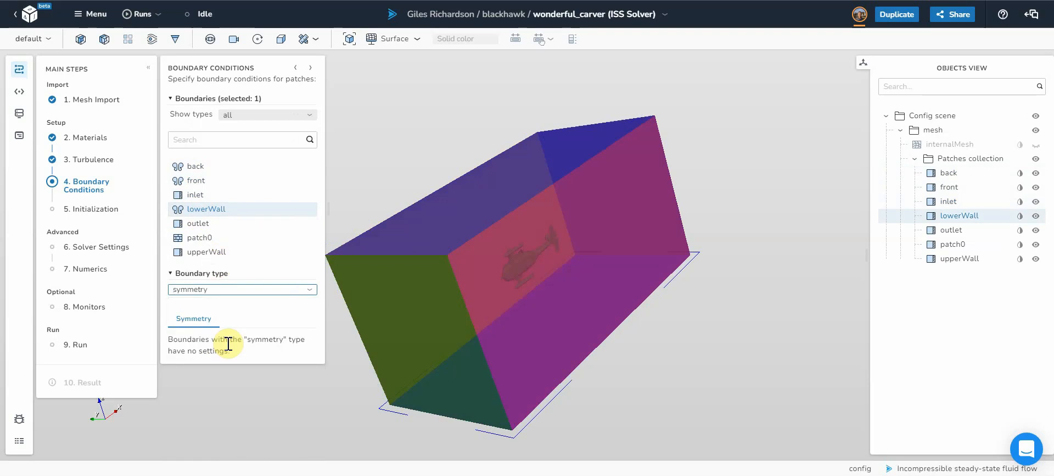
pyautogui.click(201, 226)
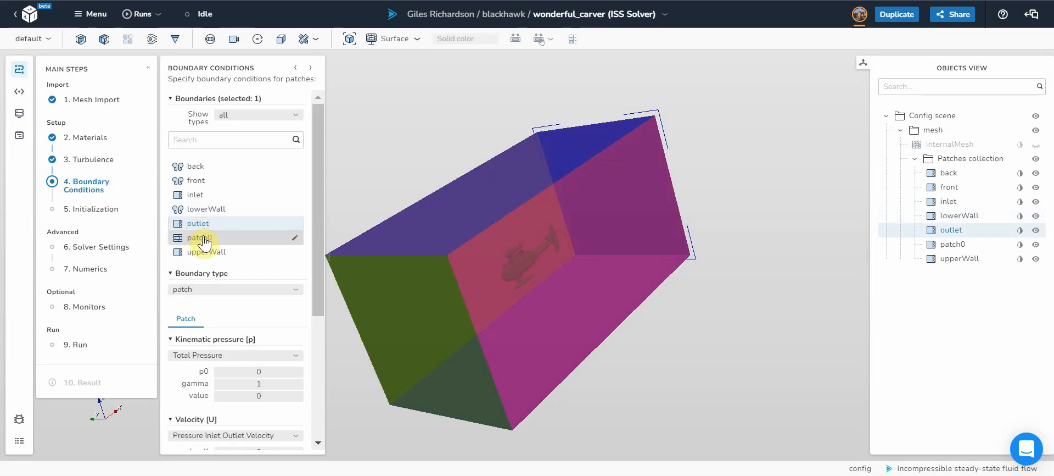
pyautogui.click(203, 239)
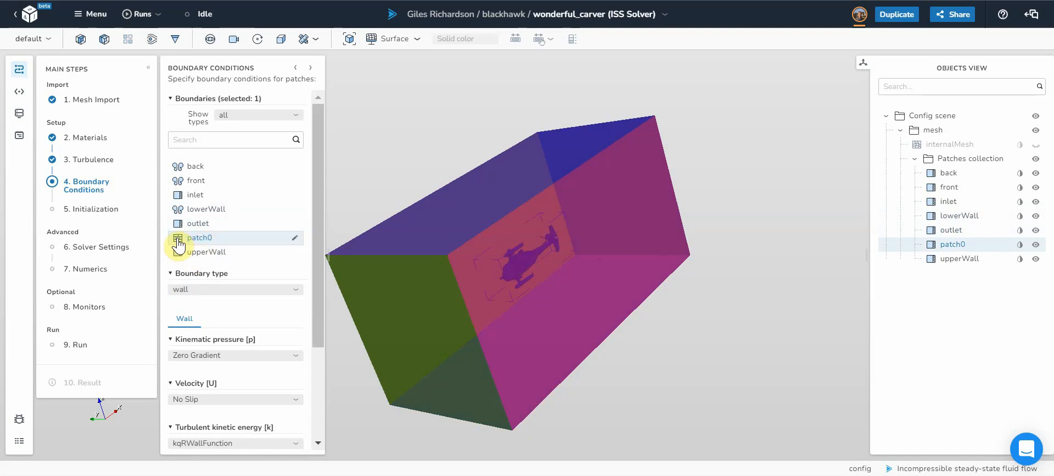
pyautogui.click(208, 254)
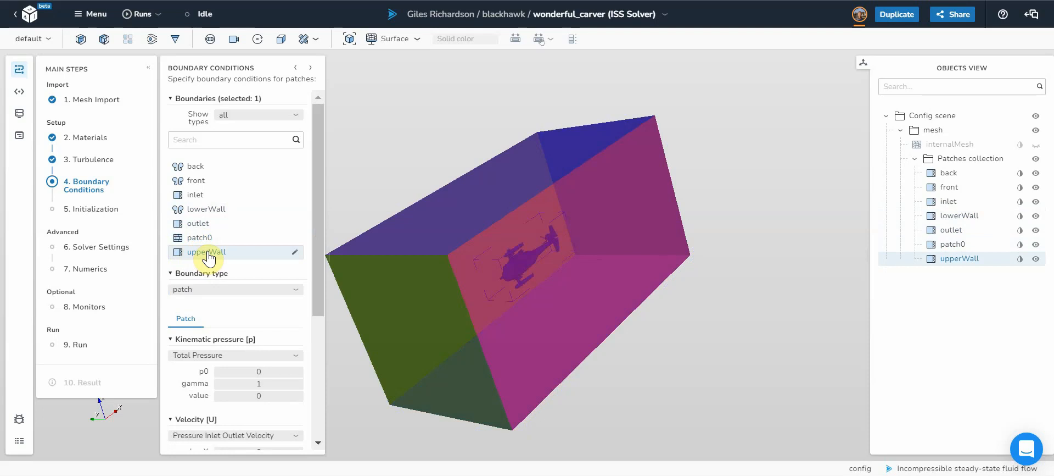
pyautogui.click(212, 289)
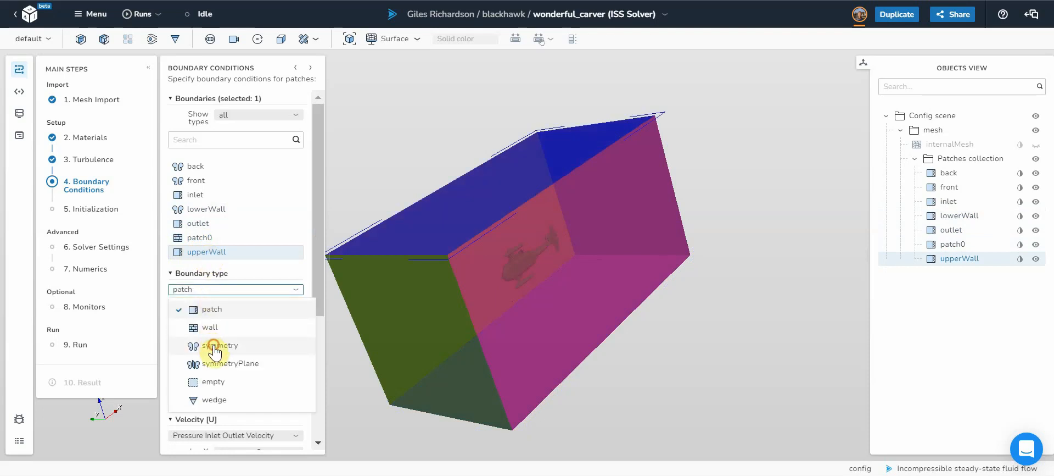
pyautogui.click(214, 345)
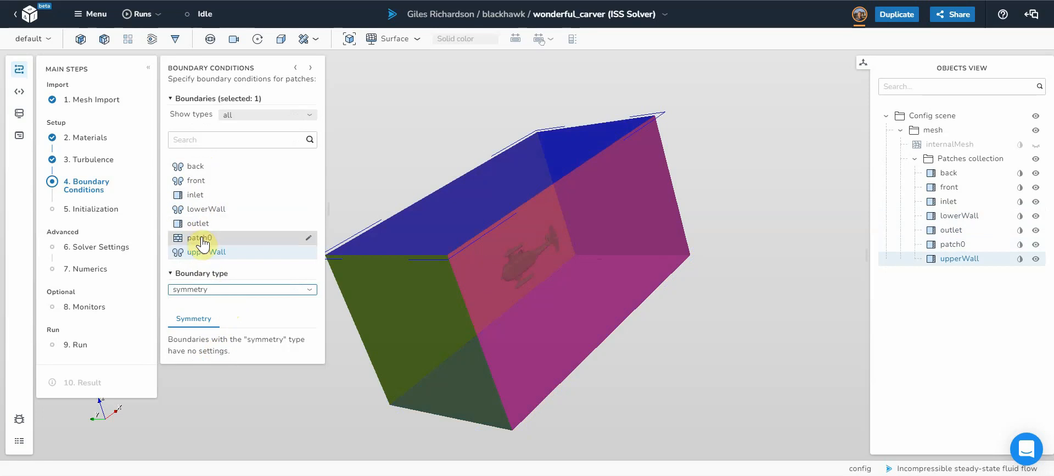
# Set the inlet patch's kinematic pressure condition to Zero Gradient
pyautogui.click(196, 196)
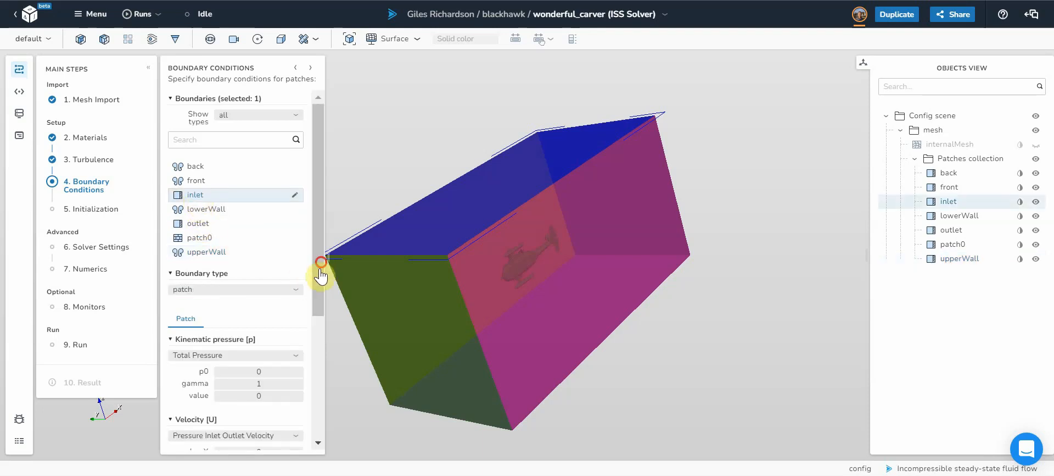
pyautogui.click(314, 344)
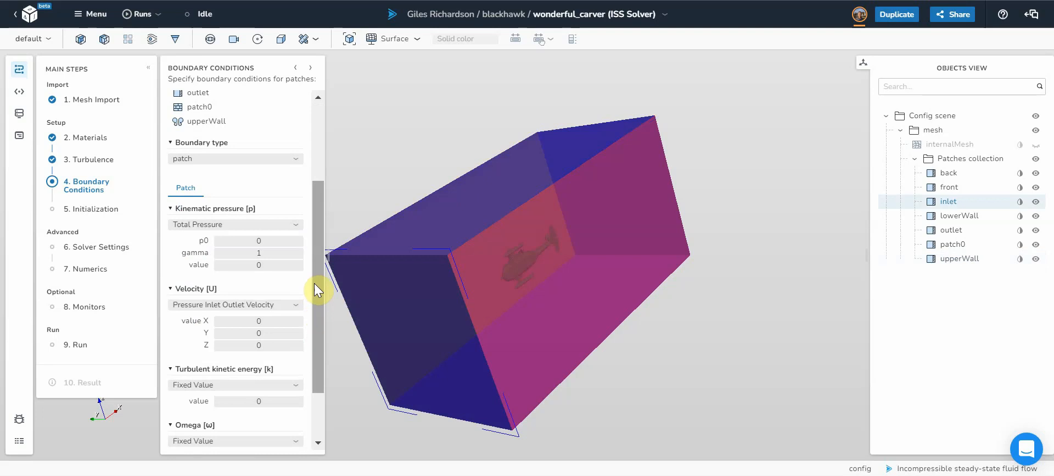
pyautogui.moveTo(314, 282); pyautogui.dragTo(305, 339)
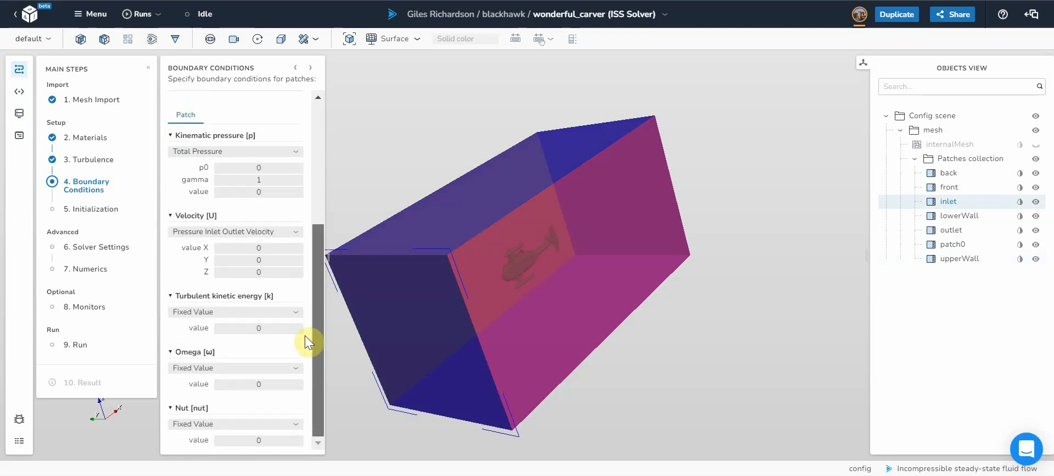
pyautogui.click(220, 154)
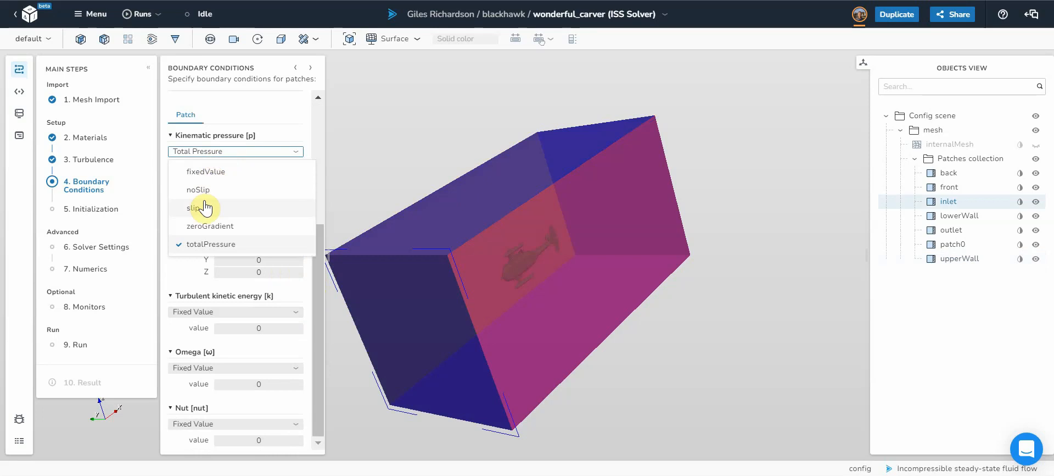
pyautogui.click(206, 173)
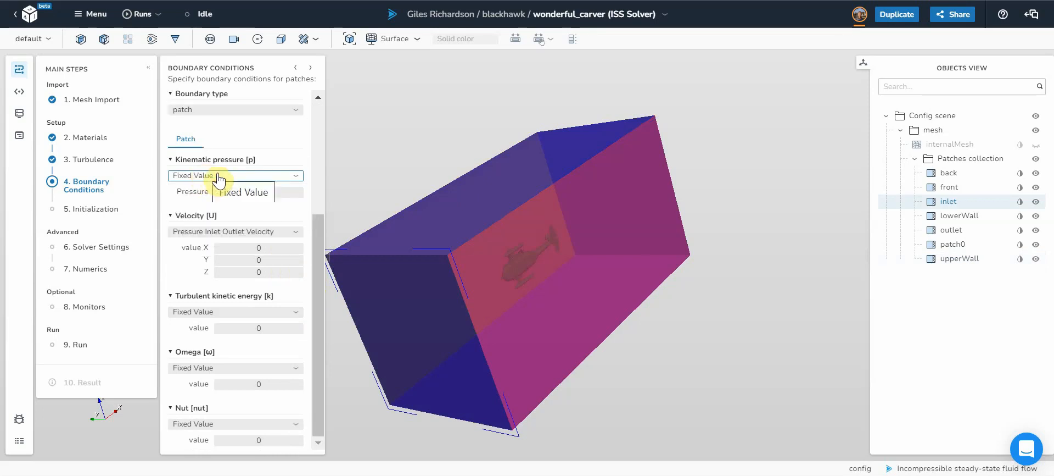
pyautogui.click(217, 176)
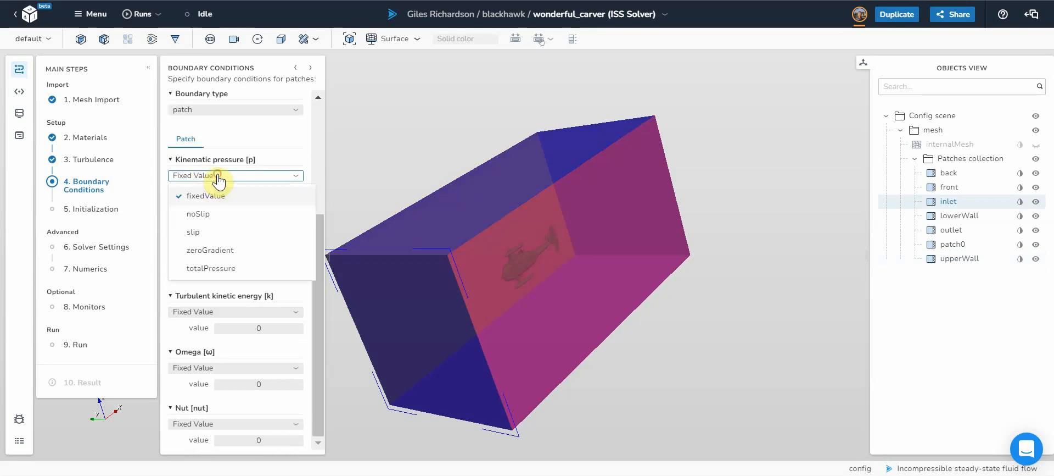
pyautogui.click(201, 252)
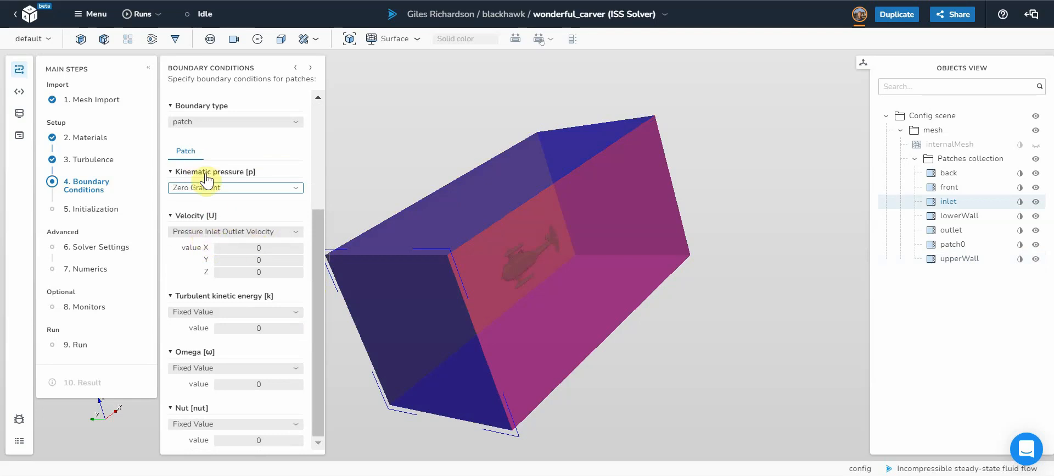
# Set the inlet velocity to a Fixed Value of 100 m/s in X
pyautogui.click(183, 231)
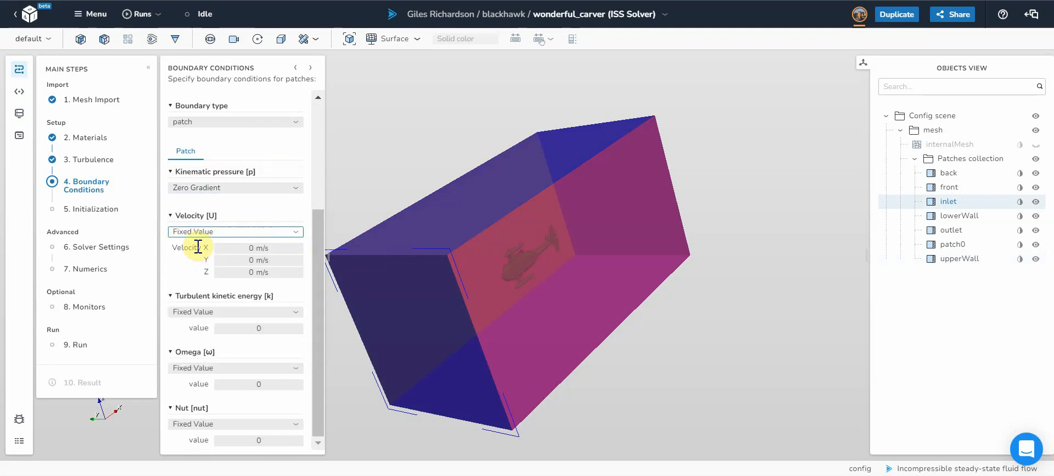
pyautogui.click(240, 248)
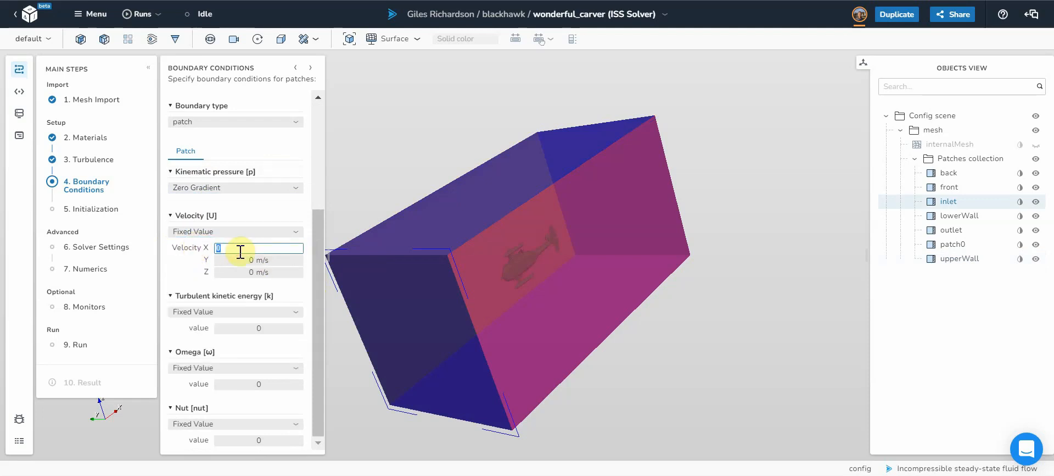
pyautogui.write('100')
pyautogui.press('Return')
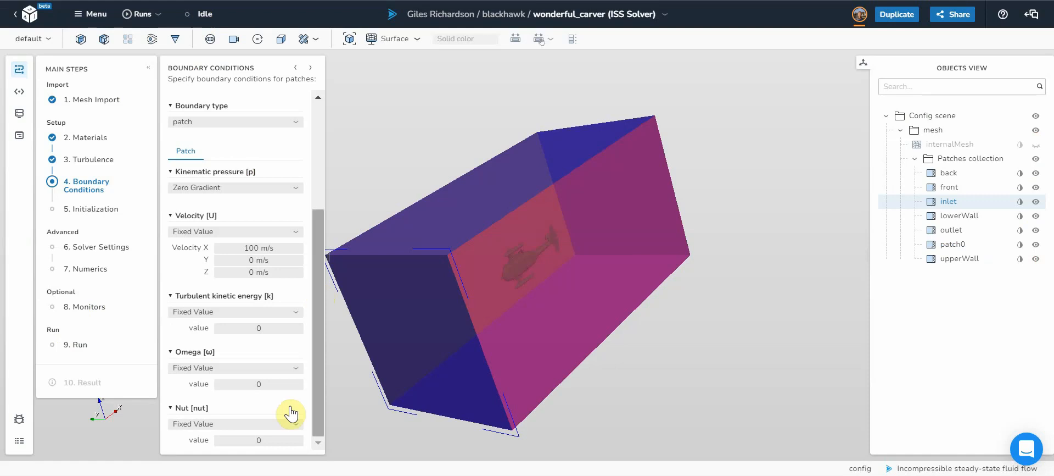
# Set the inlet's fixed turbulence values to 1.5 for turbulent kinetic energy, 1.74 for Omega and 0.85 for Nut
pyautogui.click(255, 329)
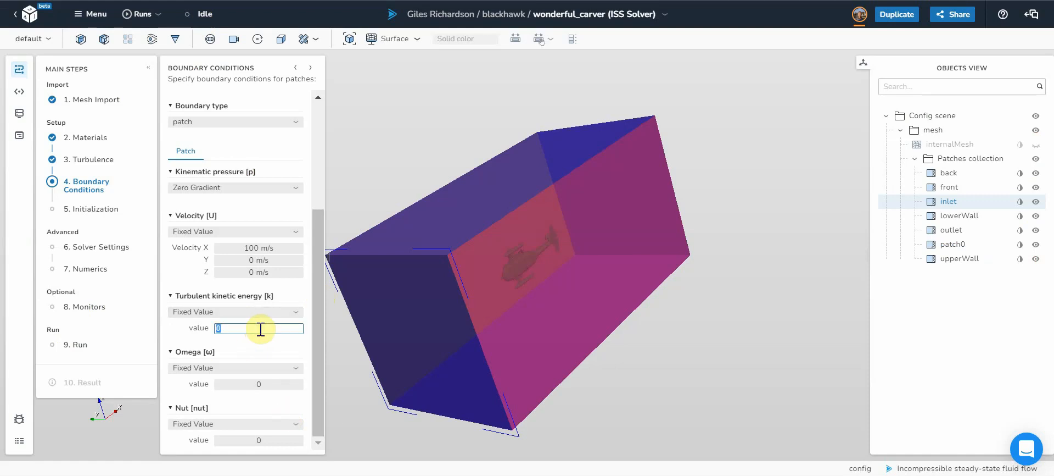
pyautogui.write('1.5')
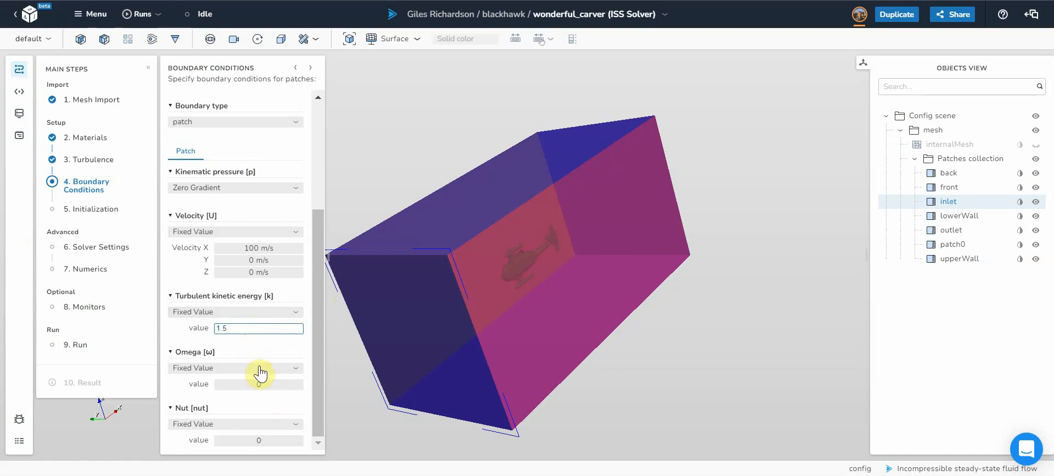
pyautogui.click(254, 384)
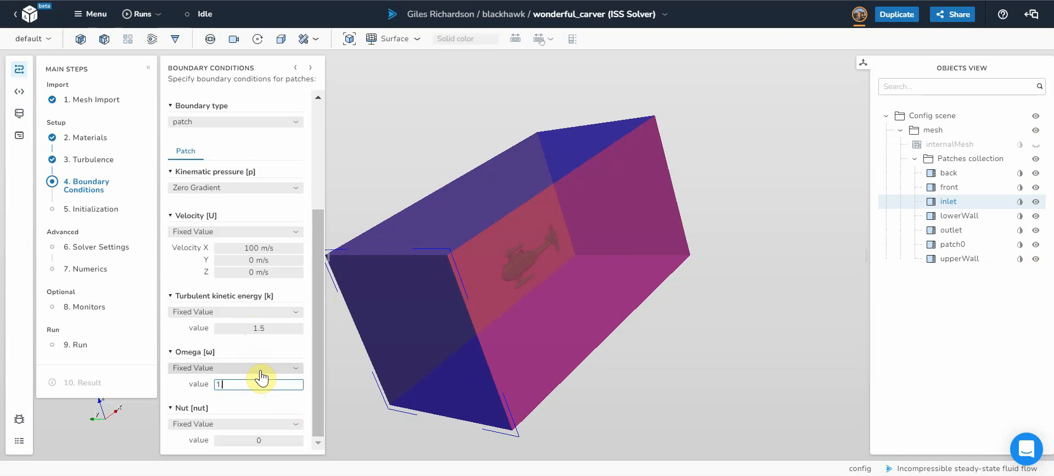
pyautogui.write('1.74')
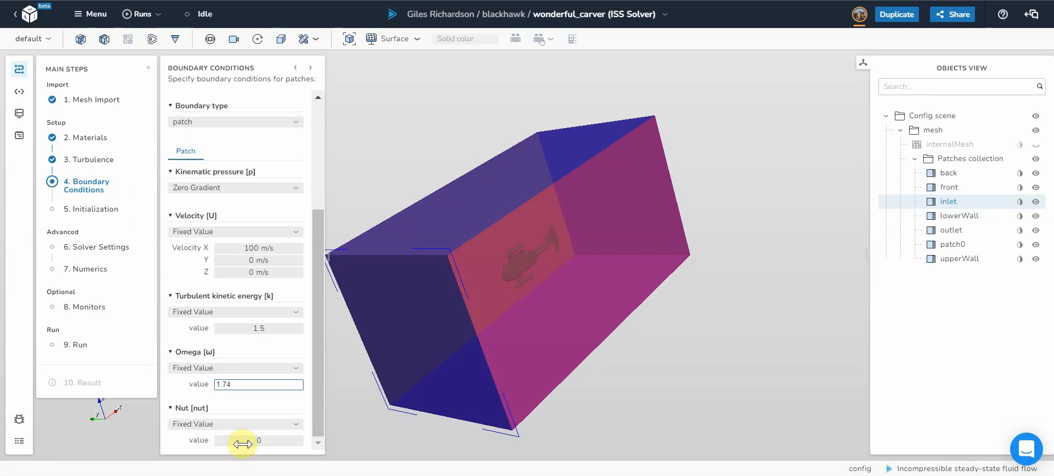
pyautogui.click(246, 440)
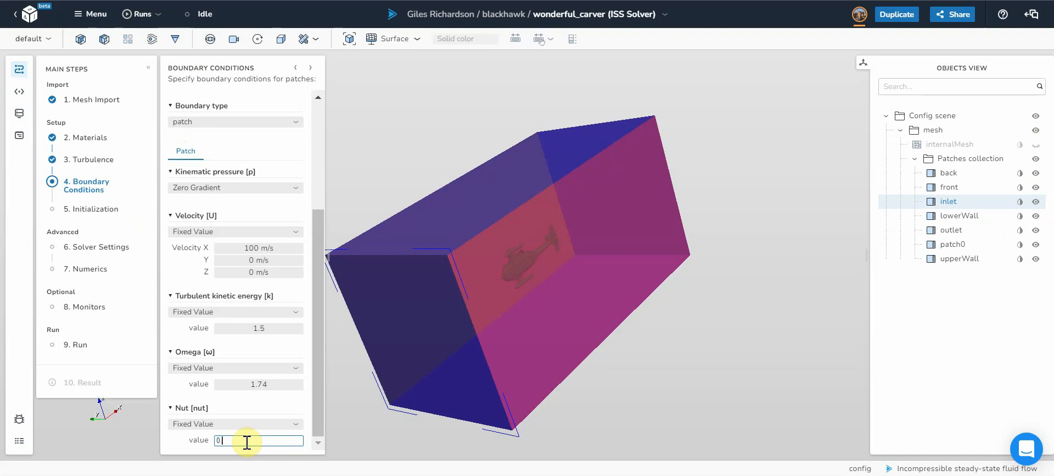
pyautogui.write('0.85')
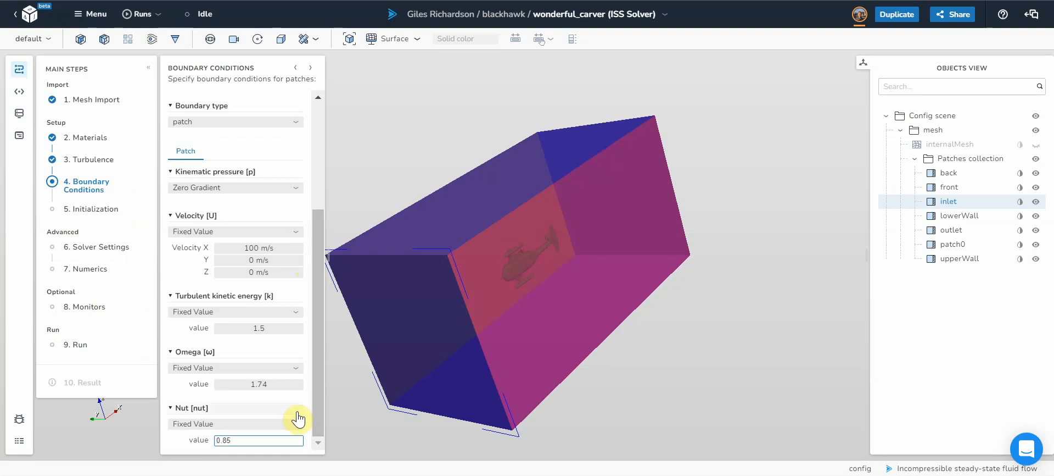
pyautogui.press('Return')
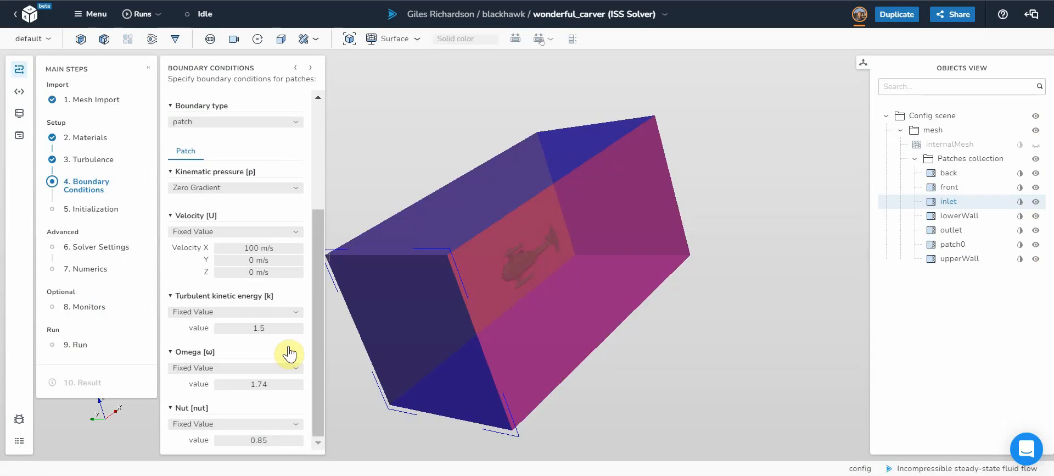
# Set the outlet patch's kinematic pressure condition to a Fixed Value of 1e5 m²/s²
pyautogui.moveTo(313, 335); pyautogui.dragTo(318, 242)
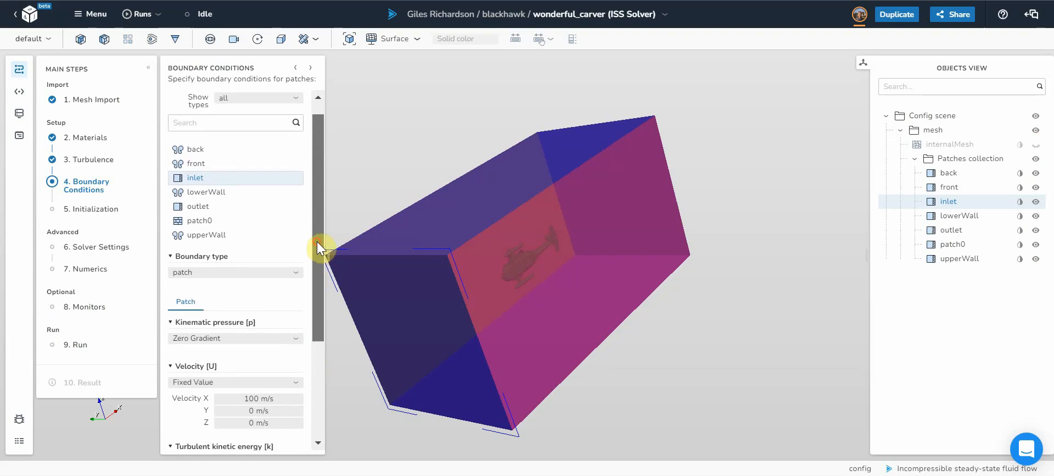
pyautogui.click(203, 207)
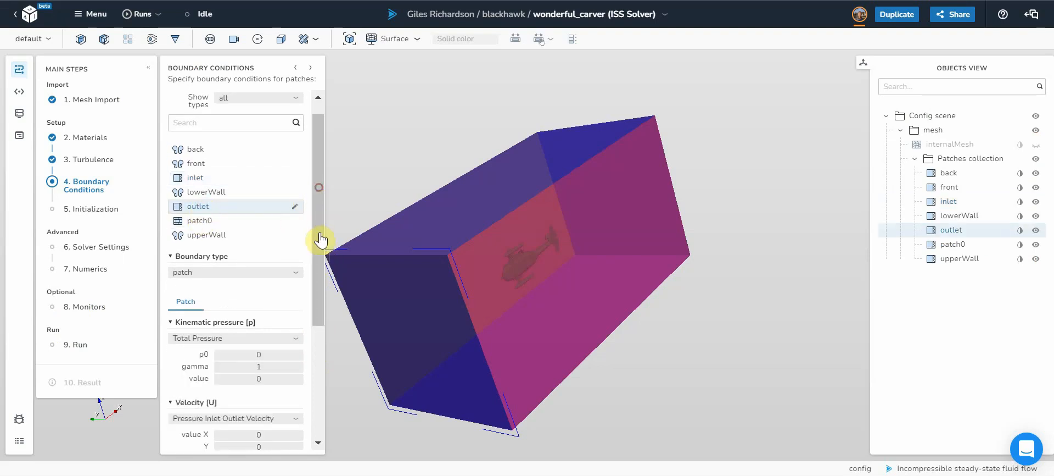
pyautogui.scroll(-4, 313, 295)
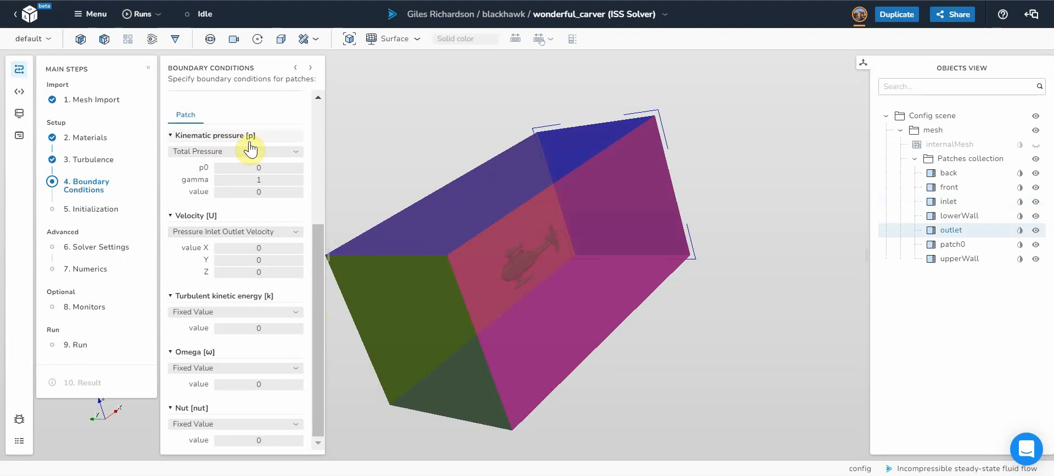
pyautogui.click(248, 151)
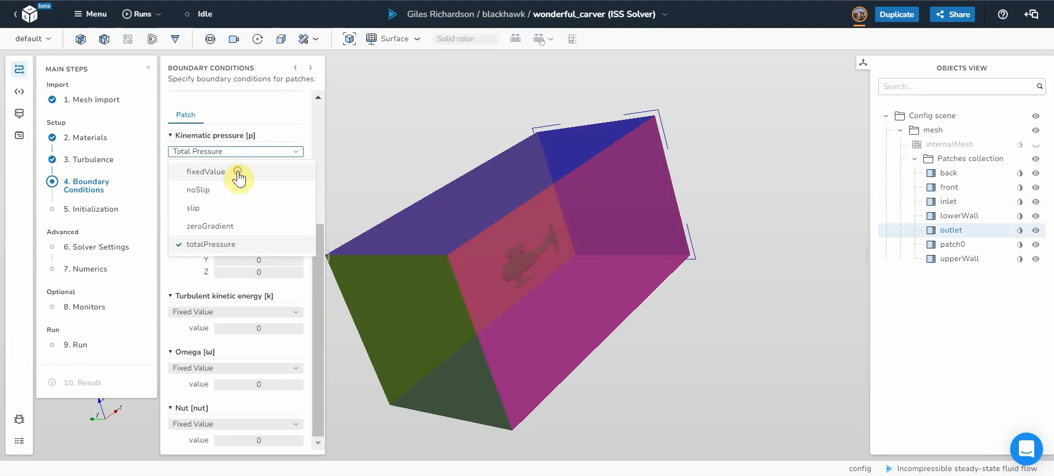
pyautogui.click(238, 171)
pyautogui.click(245, 191)
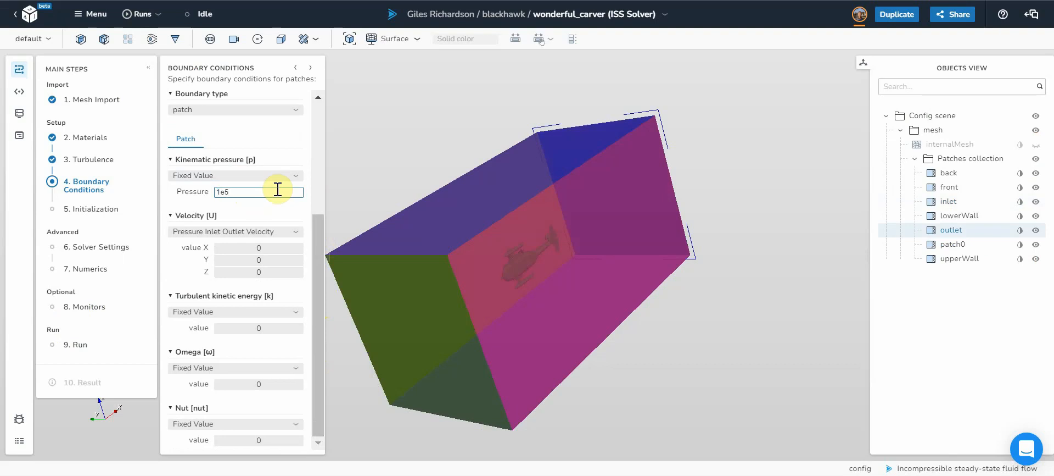
pyautogui.write('1e5')
pyautogui.press('Return')
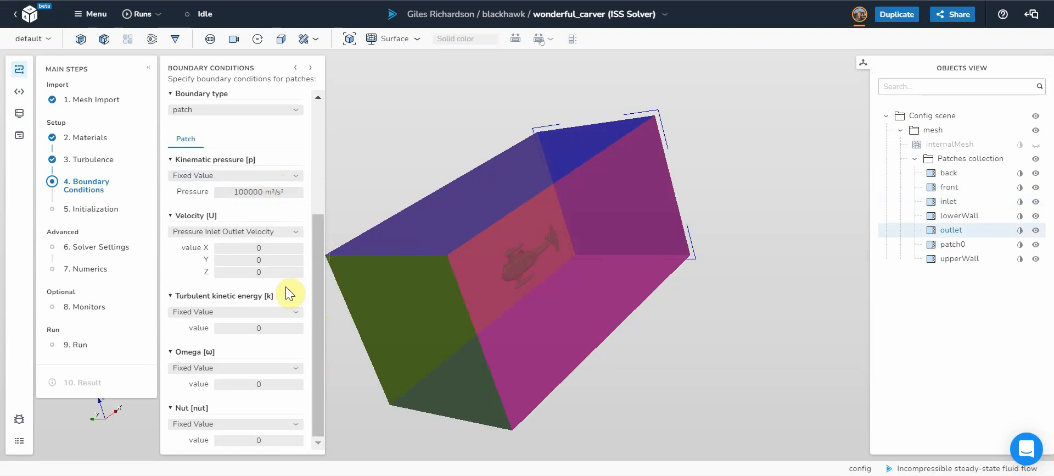
# Set the outlet patch's velocity and turbulent kinetic energy conditions to Zero Gradient
pyautogui.click(229, 232)
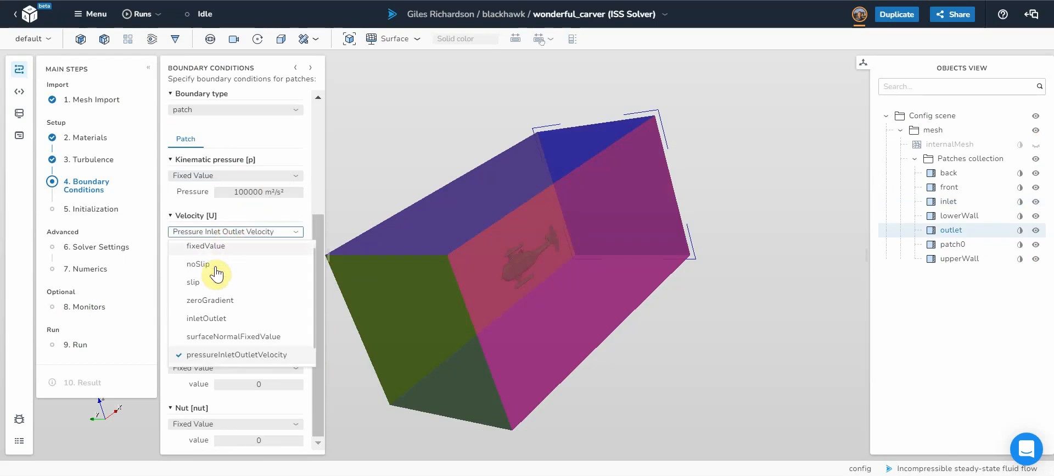
pyautogui.click(214, 301)
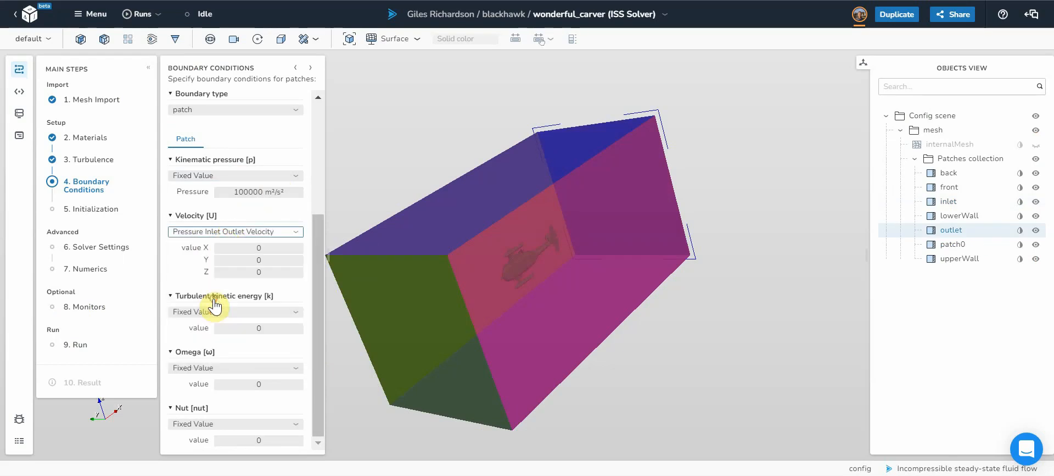
pyautogui.click(242, 311)
pyautogui.click(223, 386)
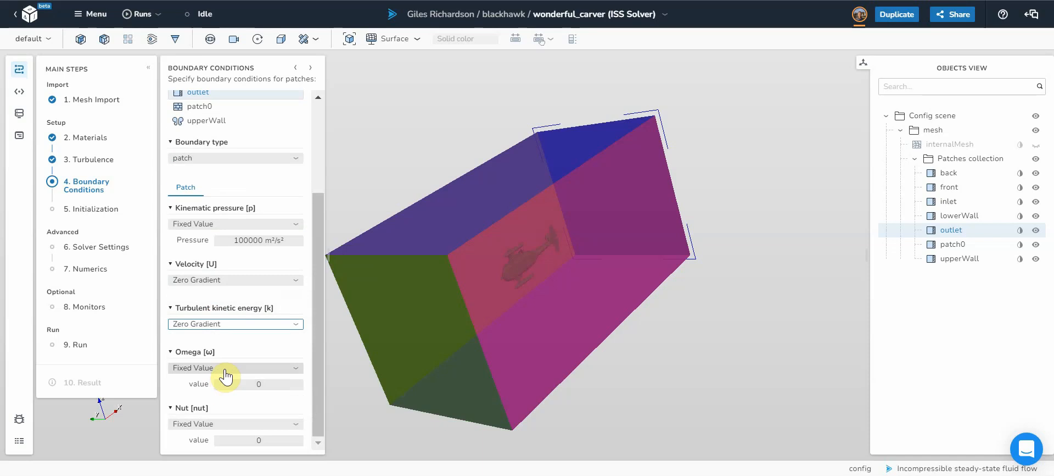
# Set the outlet patch's Omega and Nut conditions to Zero Gradient
pyautogui.click(220, 368)
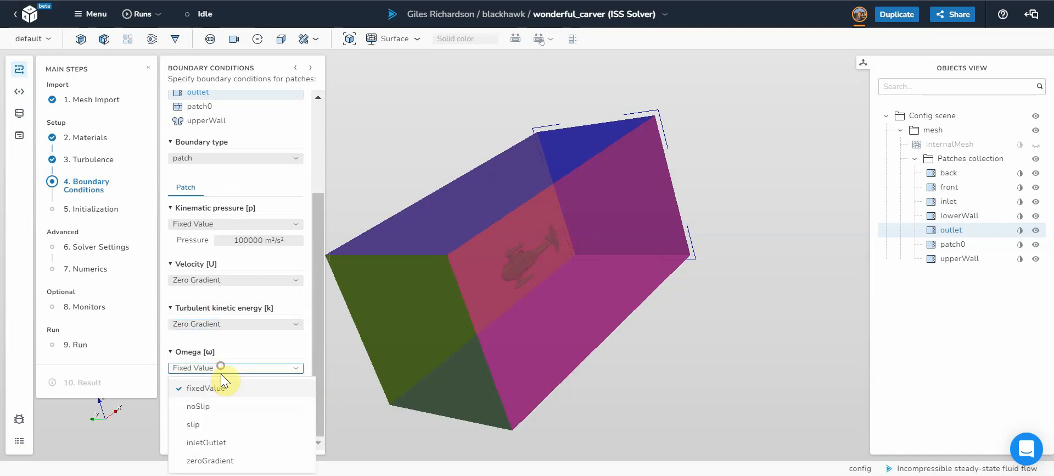
pyautogui.click(211, 461)
pyautogui.click(229, 428)
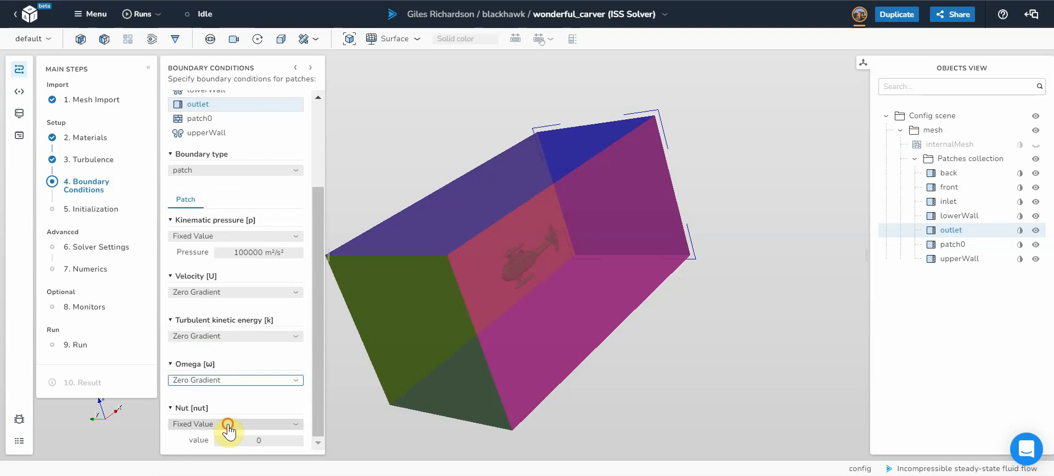
pyautogui.click(212, 386)
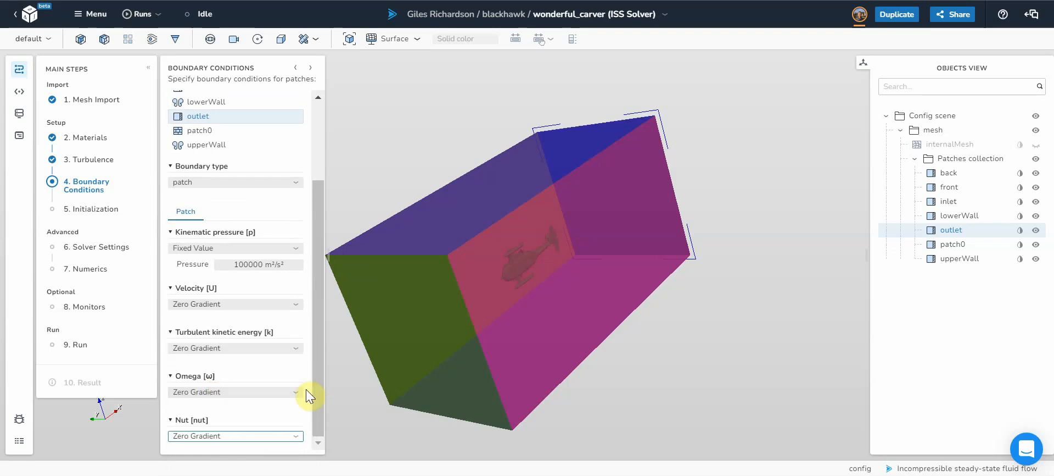
pyautogui.moveTo(315, 381); pyautogui.dragTo(318, 406)
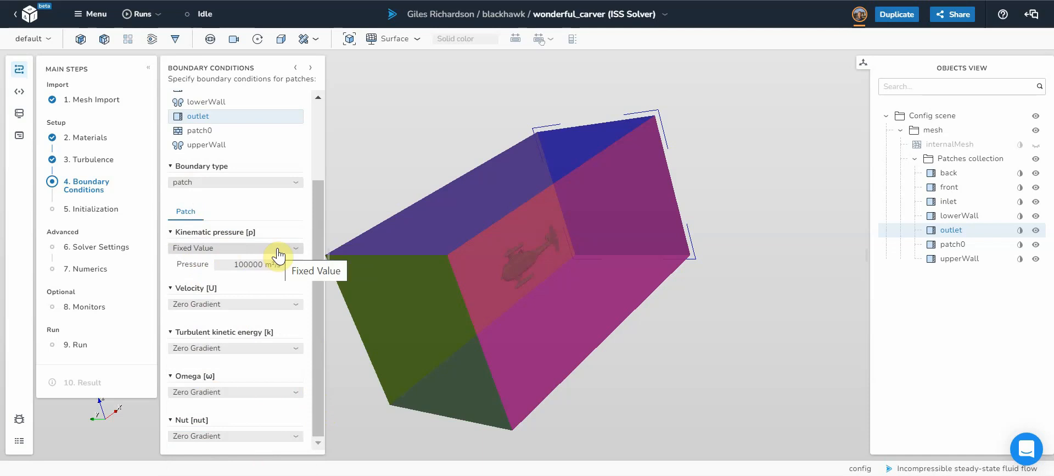
# Initialize the kinematic pressure field with 80000 m2/s2
pyautogui.click(88, 209)
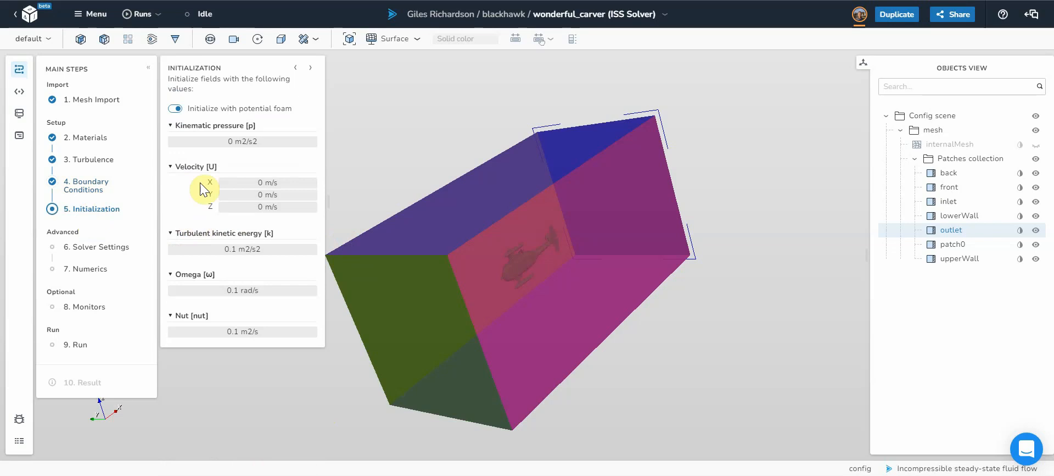
pyautogui.click(226, 142)
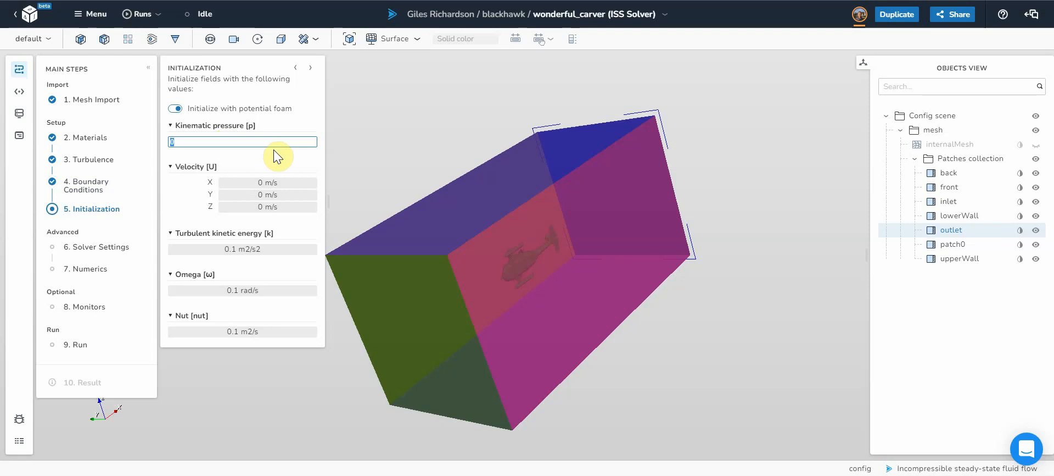
pyautogui.write('1e5')
pyautogui.press('BackSpace')
pyautogui.press('BackSpace')
pyautogui.write('80000')
pyautogui.press('Return')
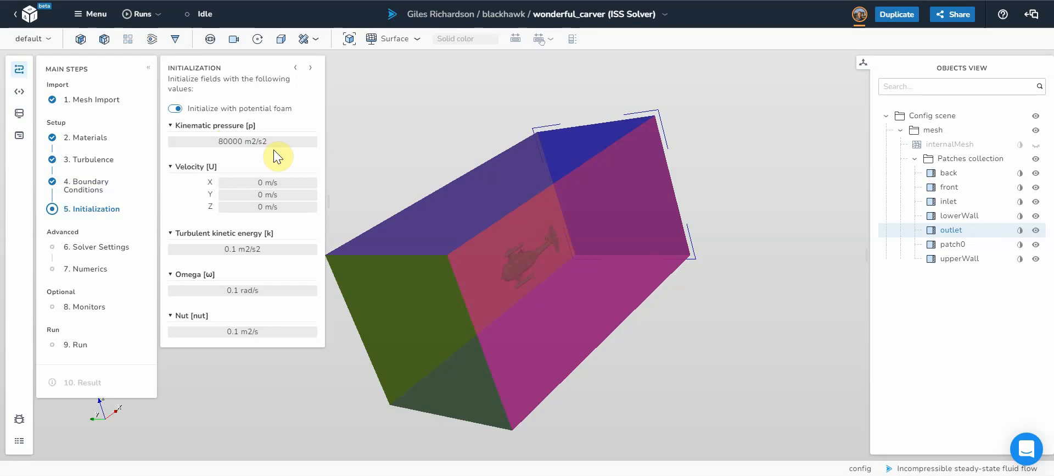
# Set the outlet boundary's fixed kinematic pressure to 80000 m²/s²
pyautogui.click(88, 182)
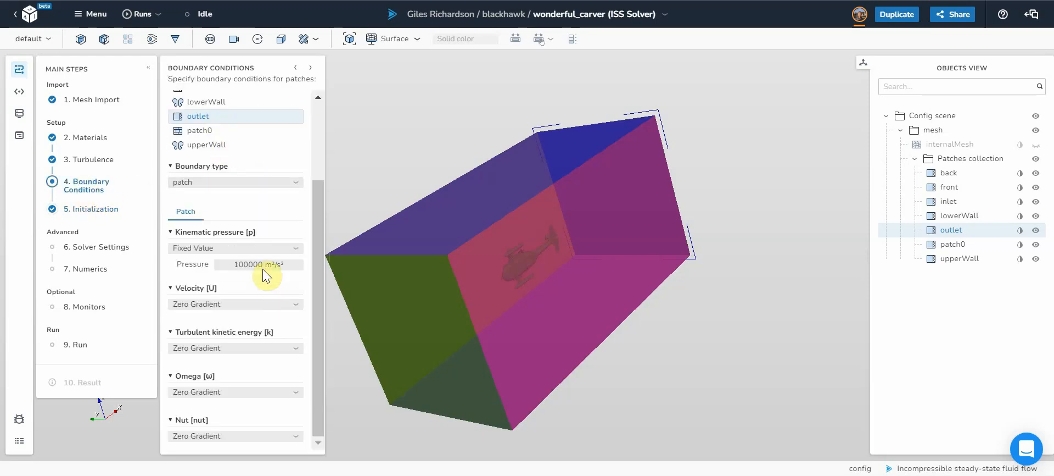
pyautogui.click(243, 266)
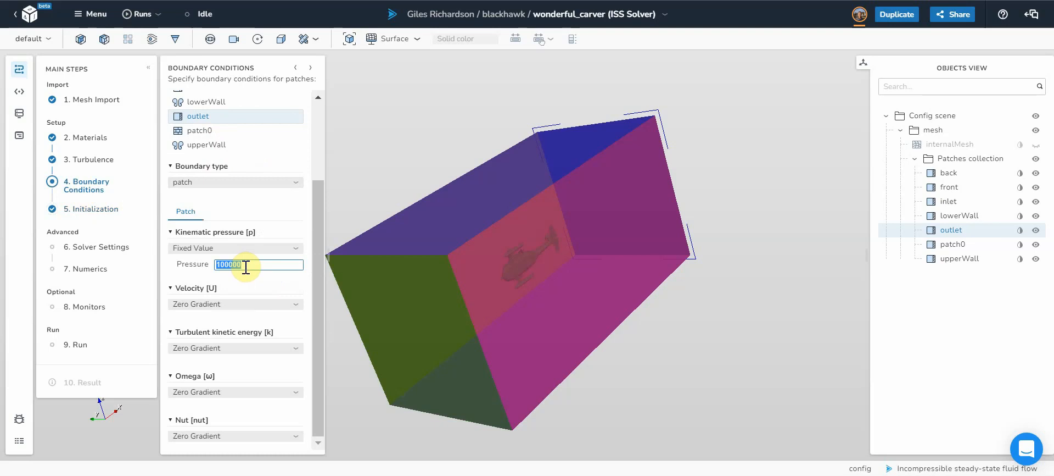
pyautogui.write('8000')
pyautogui.press('Return')
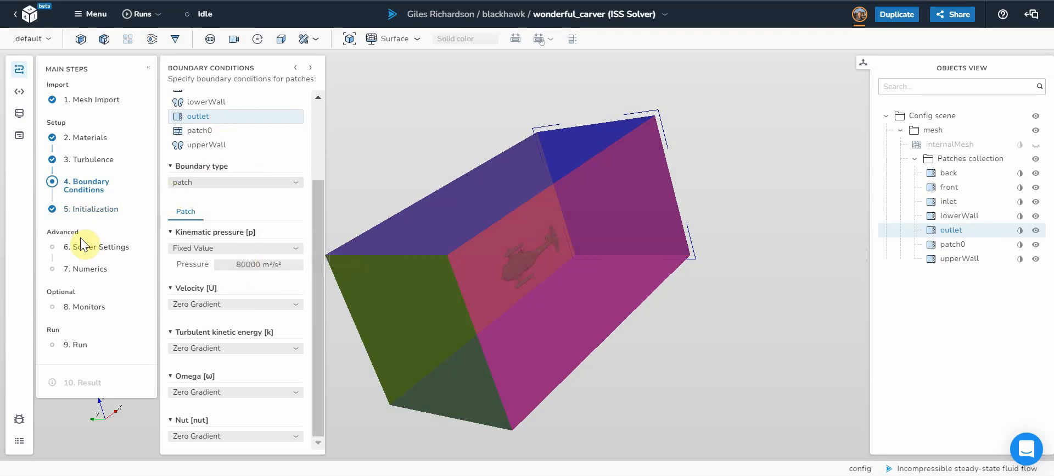
# Initialize the velocity field with 100 m/s in the X direction
pyautogui.click(90, 212)
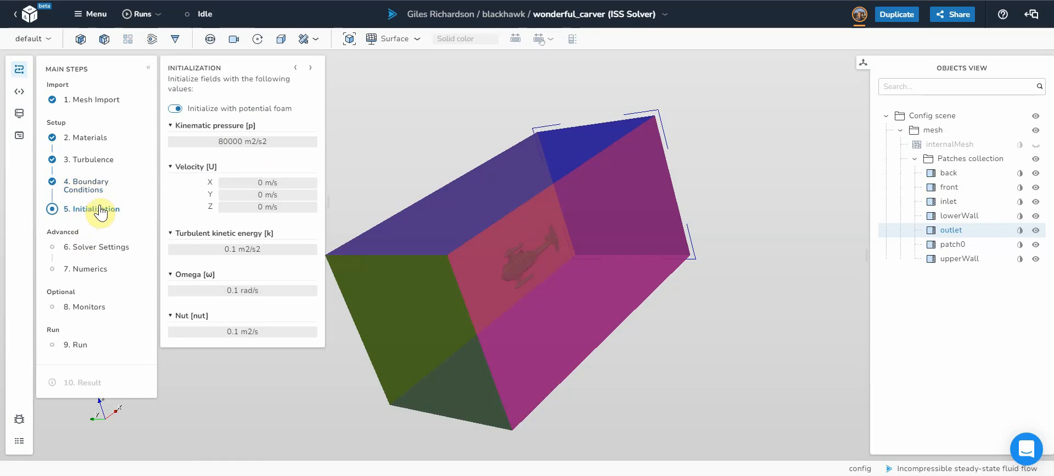
pyautogui.click(254, 183)
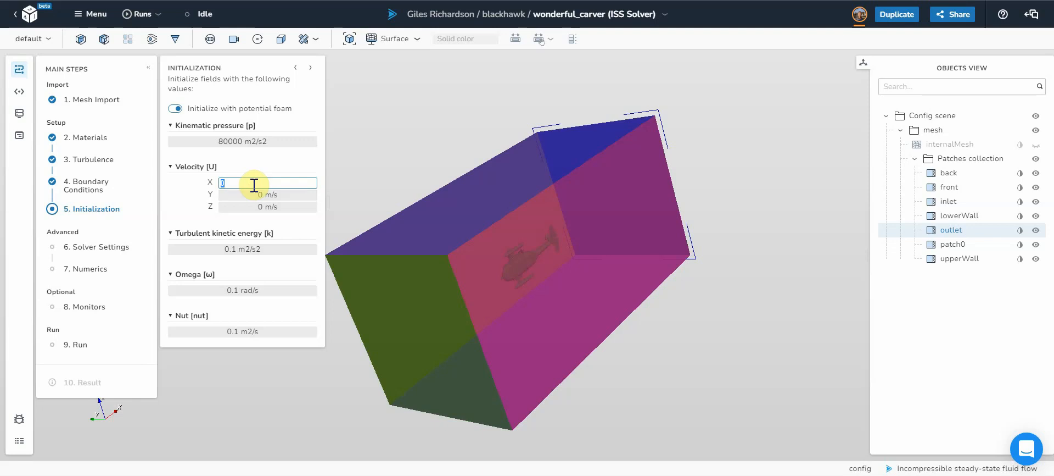
pyautogui.write('100')
pyautogui.press('Return')
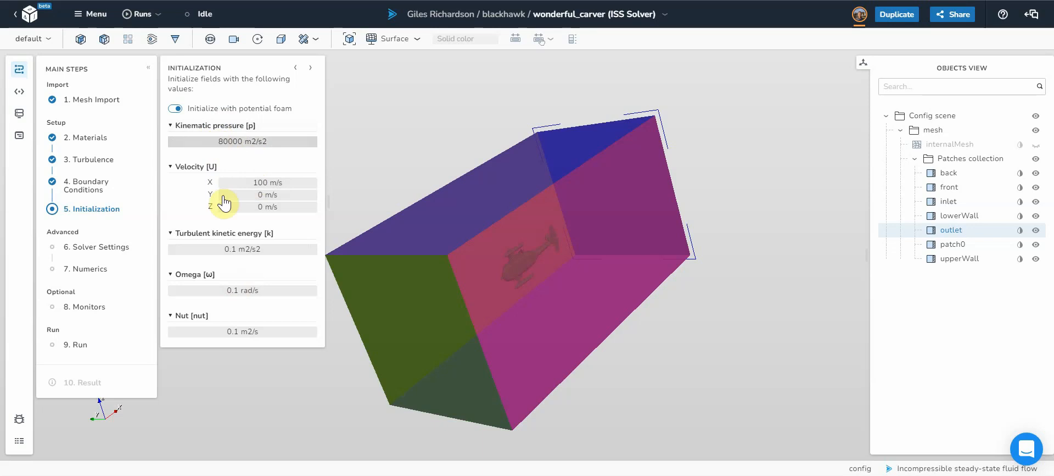
# Initialize the turbulent kinetic energy field with 1.5 m2/s2
pyautogui.click(227, 247)
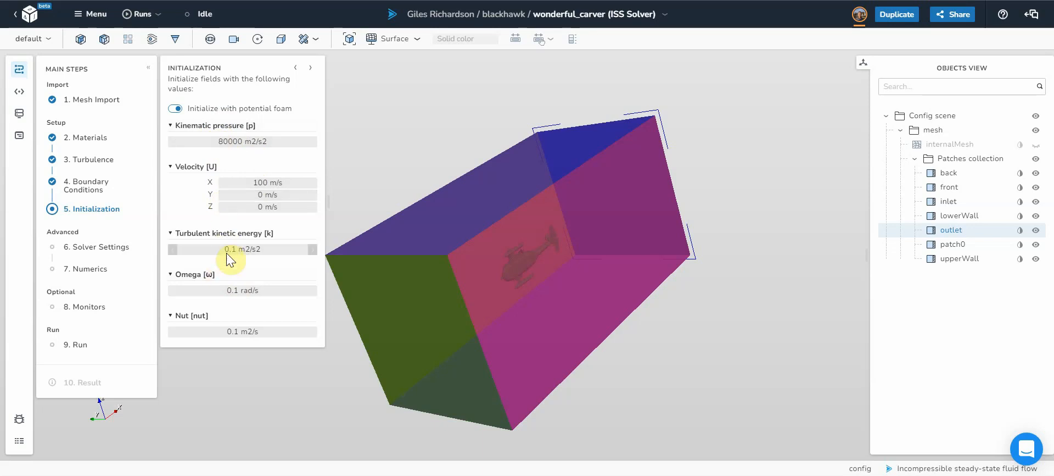
pyautogui.write('1')
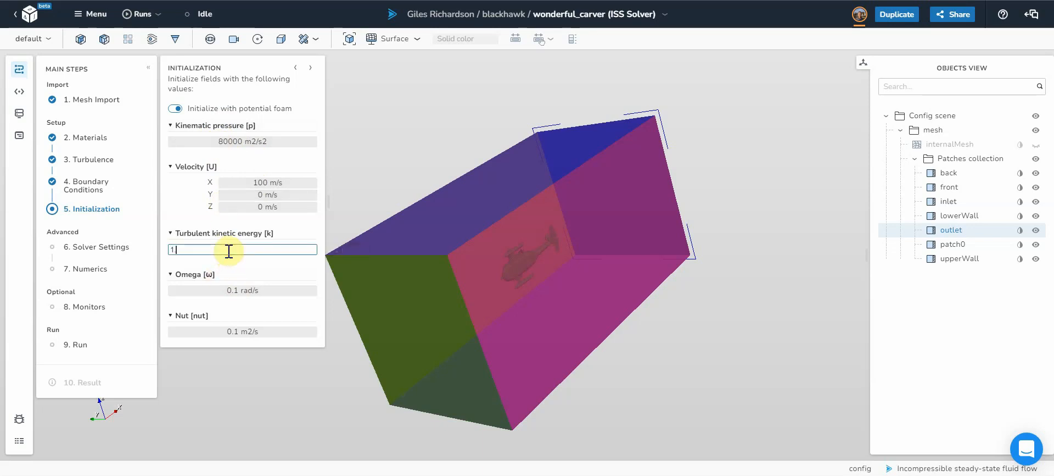
pyautogui.write('.5')
pyautogui.press('Return')
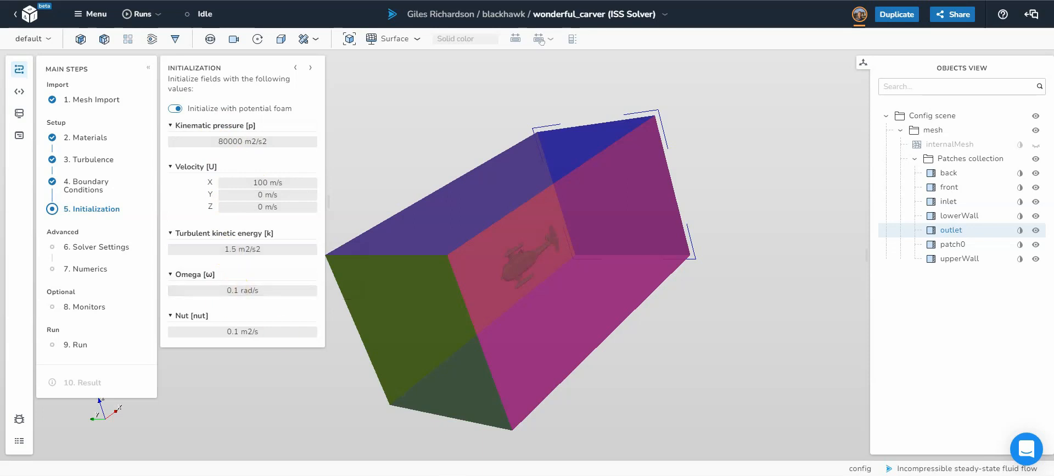
# Initialize omega with 1.74 rad/s and nut with 0.85 m2/s, taking both values from the turbulence calcs spreadsheet
pyautogui.hotkey('ctrl', 'Tab')
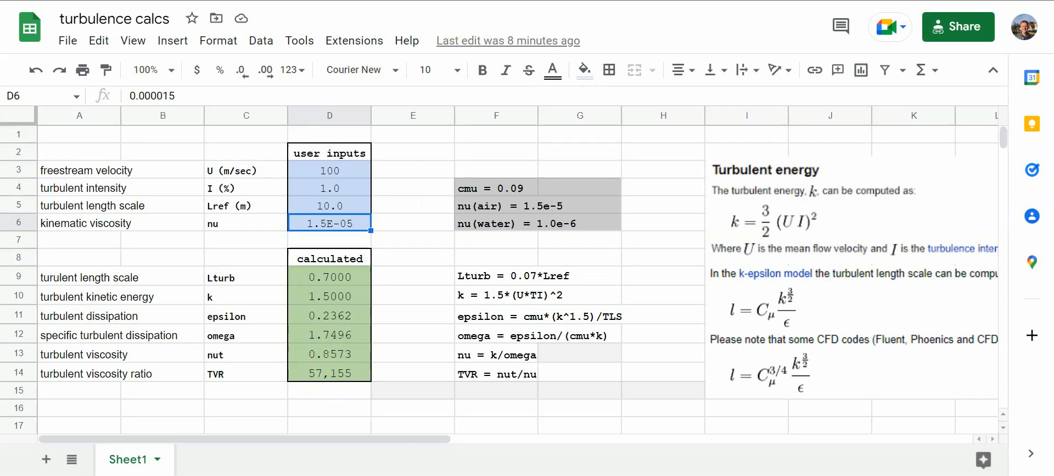
pyautogui.hotkey('ctrl', 'shift', 'Tab')
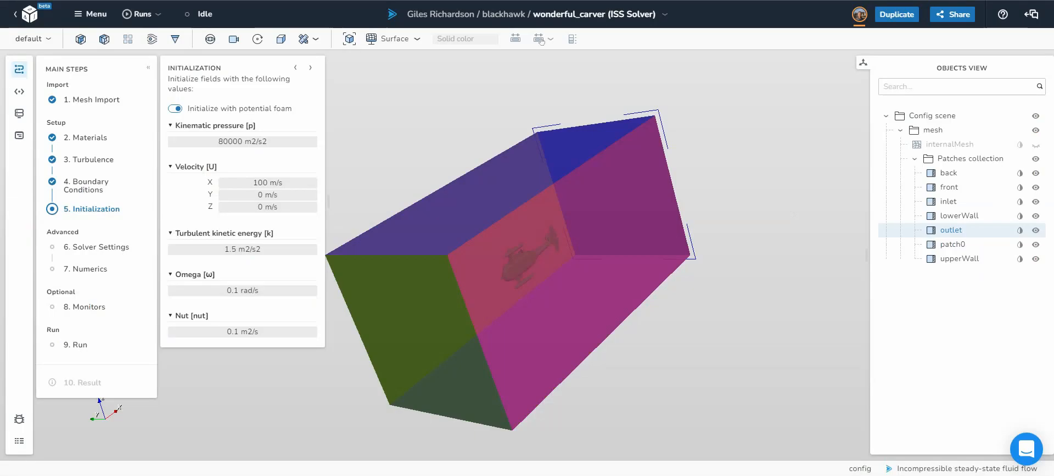
pyautogui.click(238, 290)
pyautogui.write('1.74')
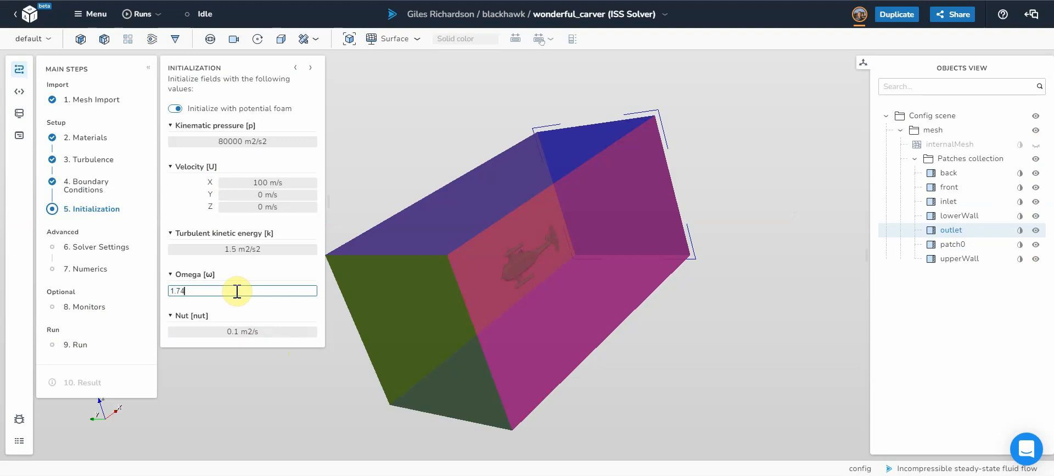
pyautogui.click(245, 332)
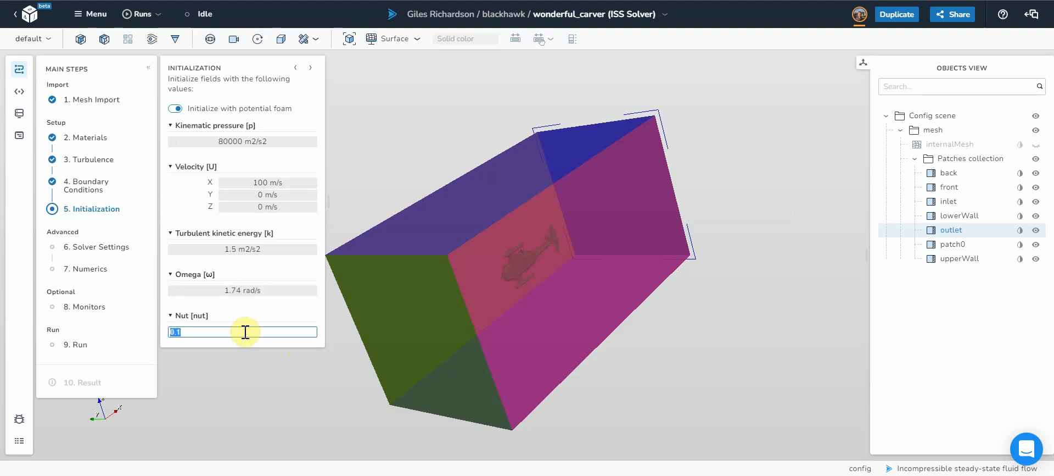
pyautogui.write('0.85')
pyautogui.press('Return')
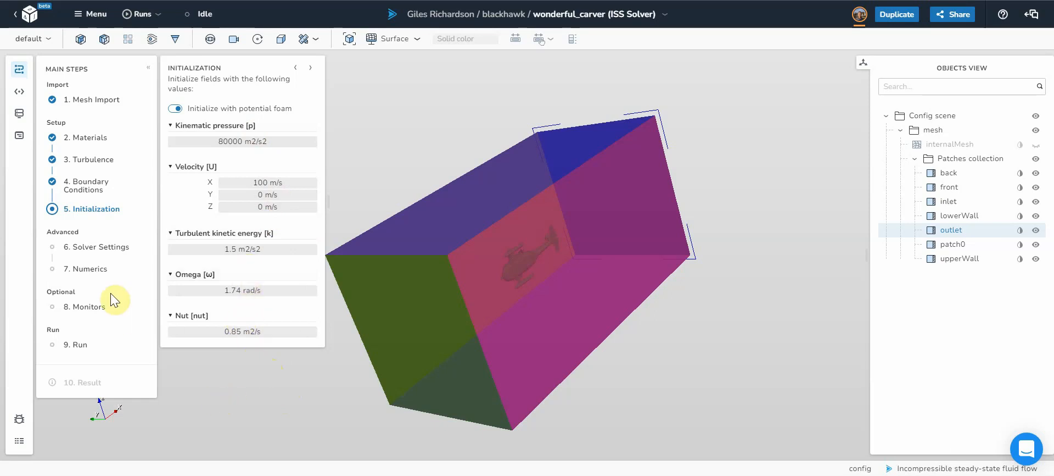
# Set the solver's under-relaxation factors to 0.5 for U, 0.3 for k and 0.3 for Omega
pyautogui.click(81, 249)
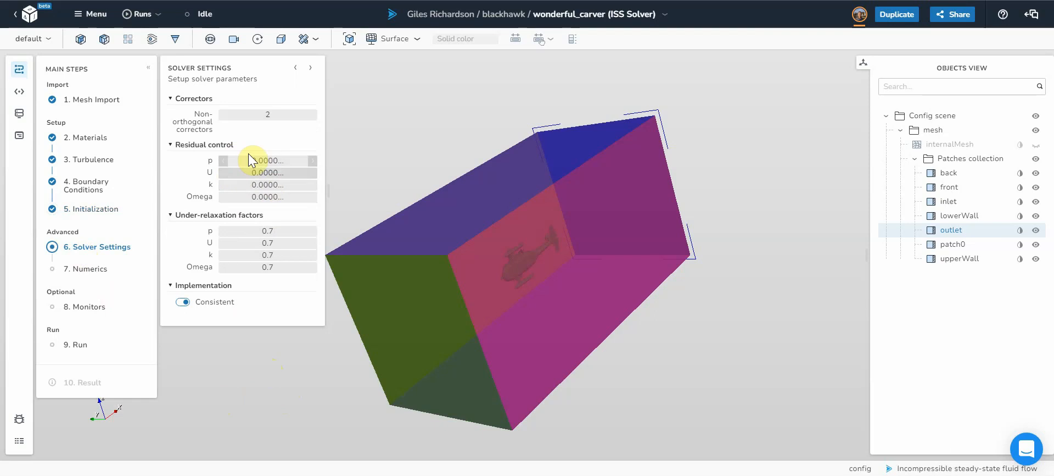
pyautogui.click(268, 242)
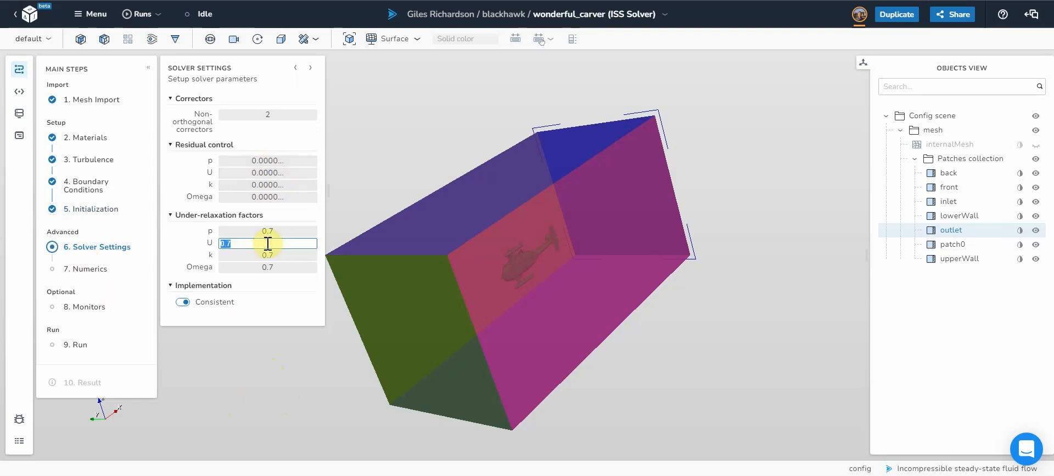
pyautogui.write('0.5')
pyautogui.press('Return')
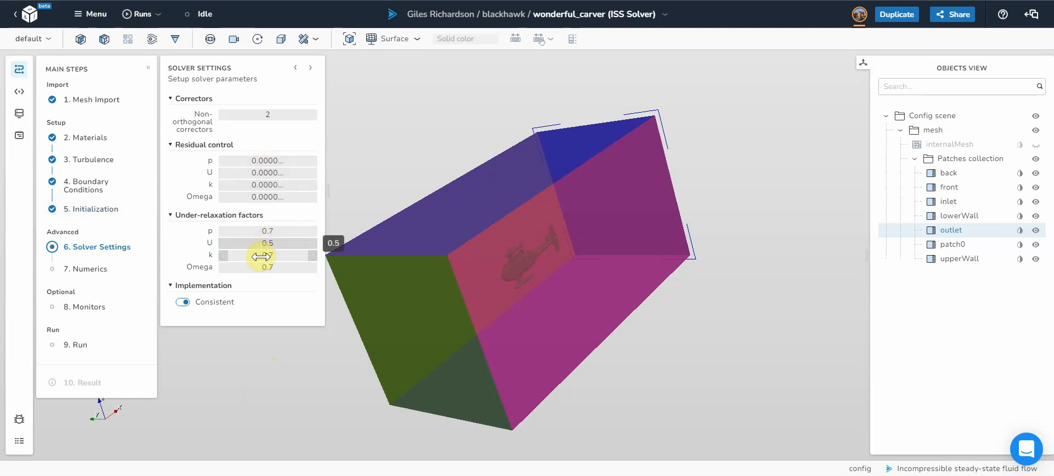
pyautogui.click(264, 255)
pyautogui.write('0')
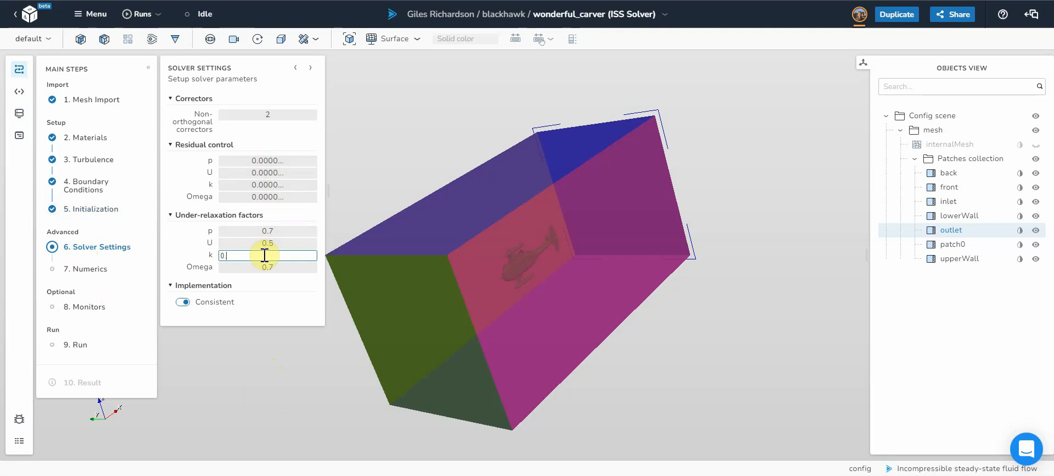
pyautogui.write('.3')
pyautogui.click(269, 266)
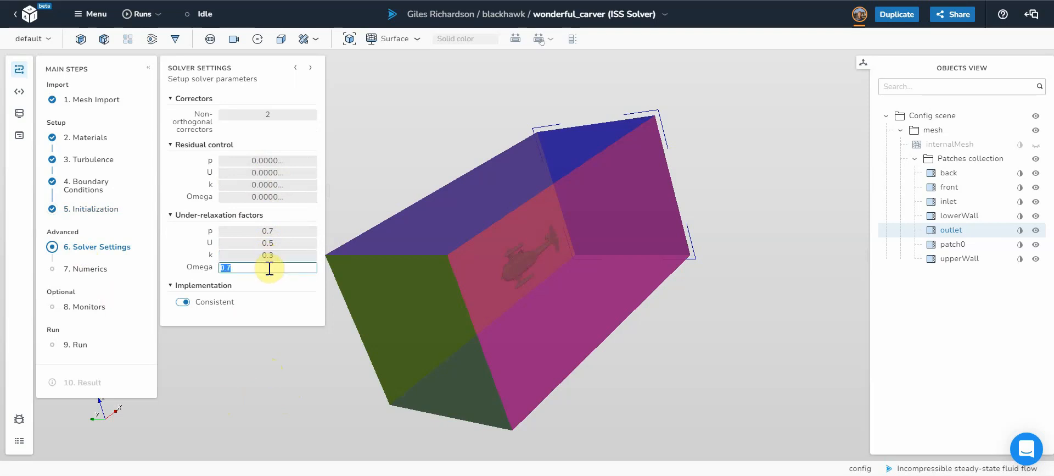
pyautogui.write('0.3')
pyautogui.press('Return')
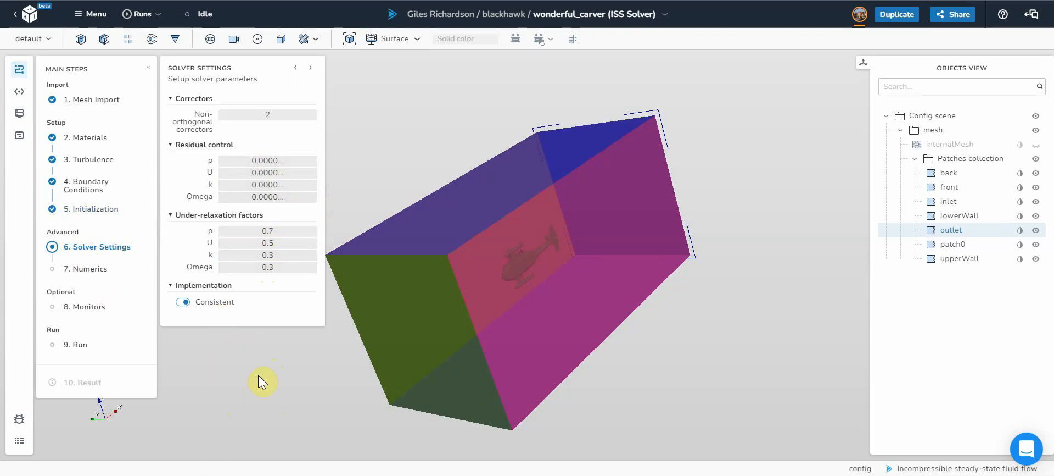
# Keep the default numerics without monitors, and set the run's number of iterations and write interval to 1000 each
pyautogui.click(77, 269)
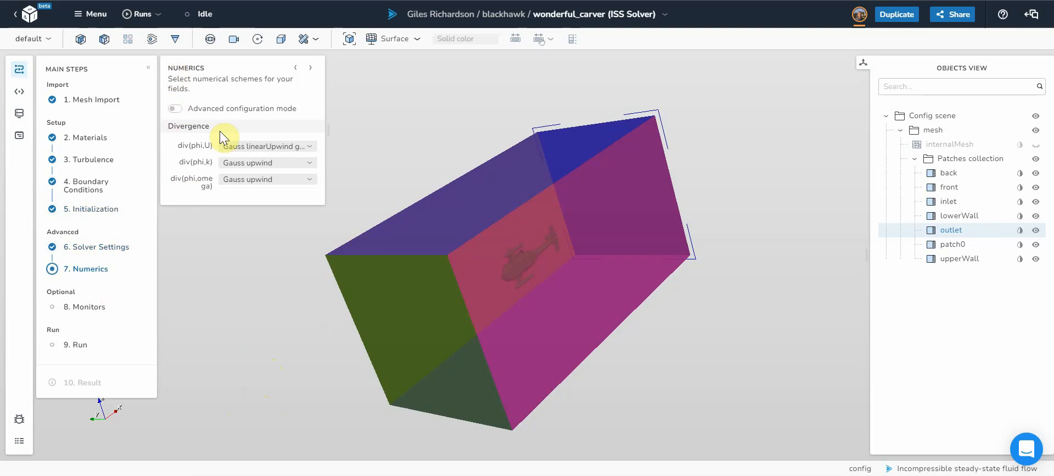
pyautogui.click(90, 305)
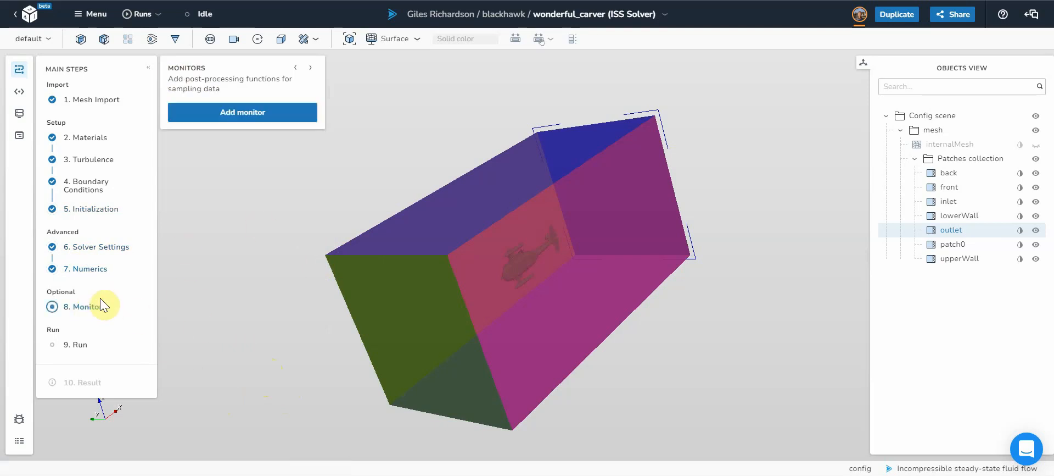
pyautogui.click(76, 346)
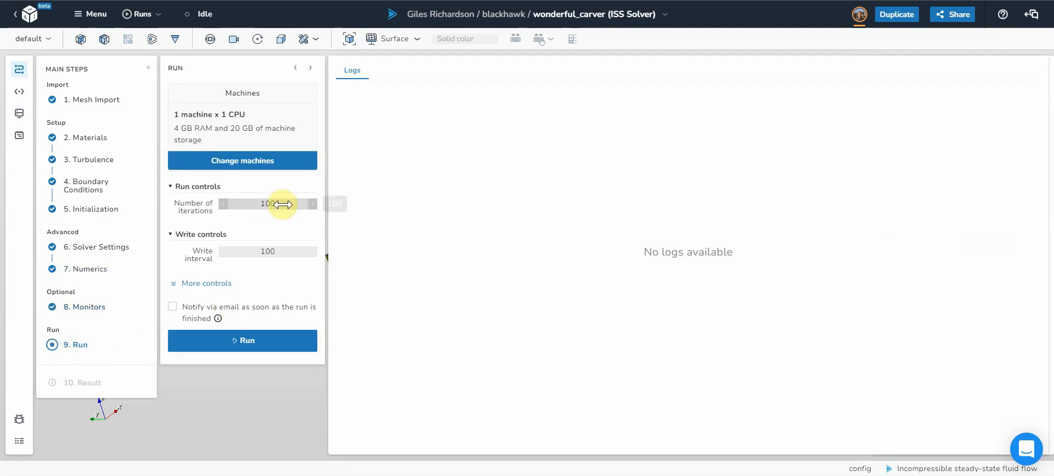
pyautogui.click(282, 204)
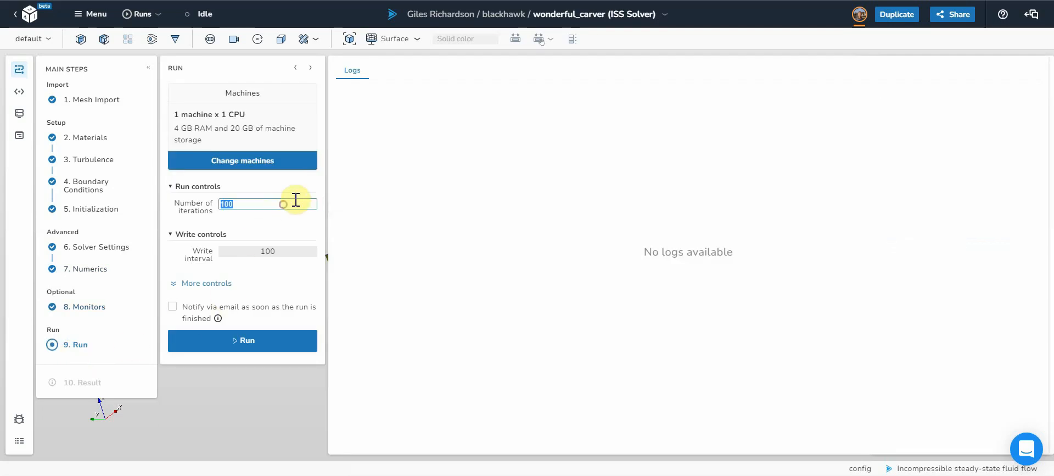
pyautogui.click(257, 204)
pyautogui.write('0')
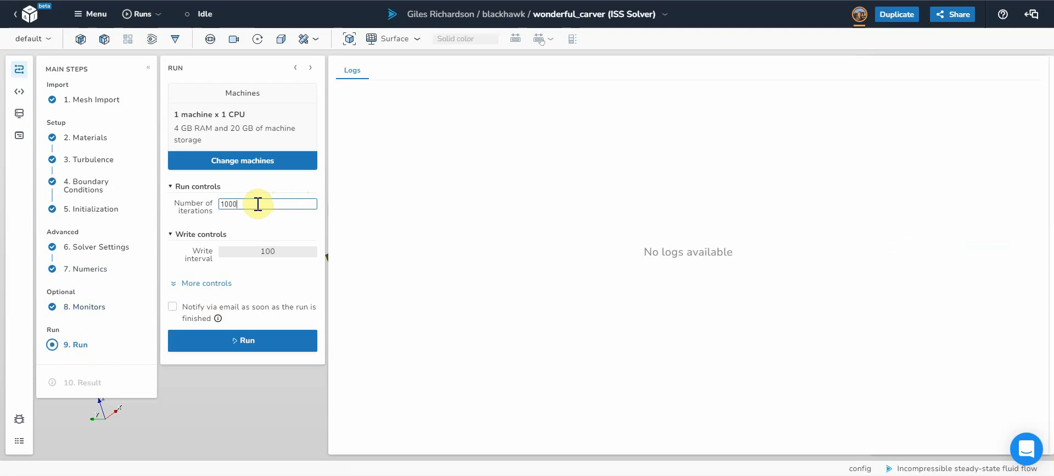
pyautogui.click(283, 254)
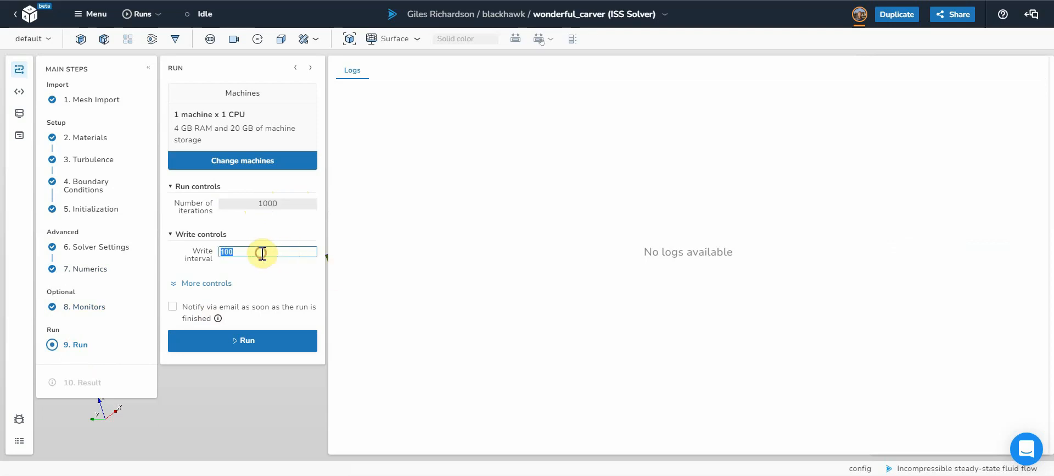
pyautogui.click(263, 253)
pyautogui.write('0')
pyautogui.press('Return')
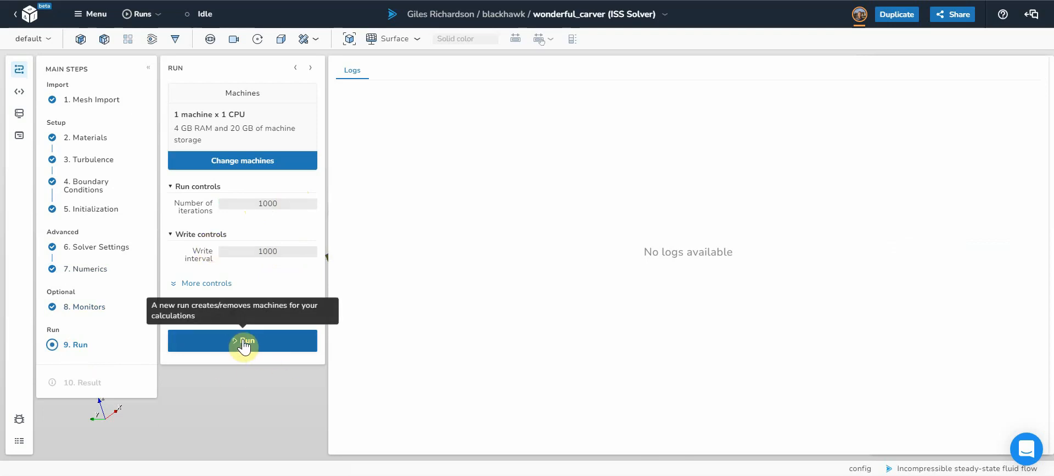
# Choose the 4-CPU dh1_4x machine for the calculation and start the run
pyautogui.click(227, 162)
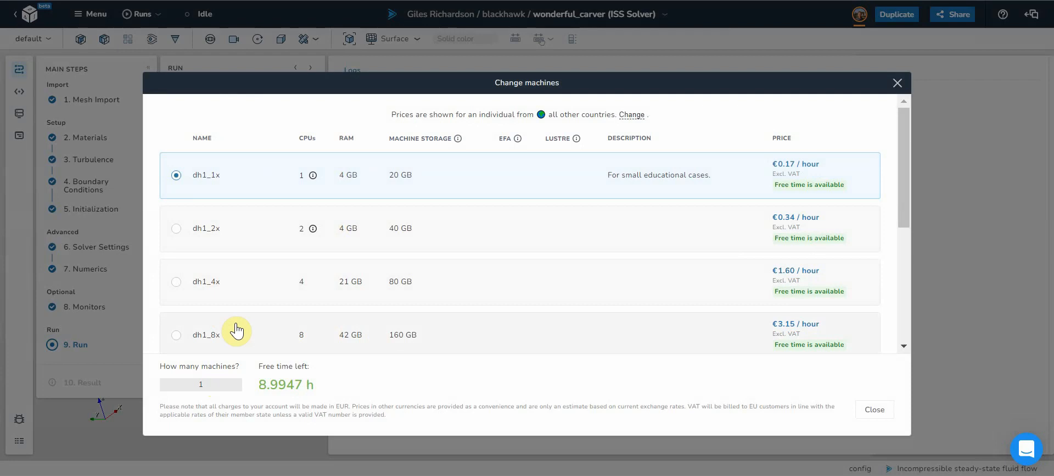
pyautogui.click(176, 282)
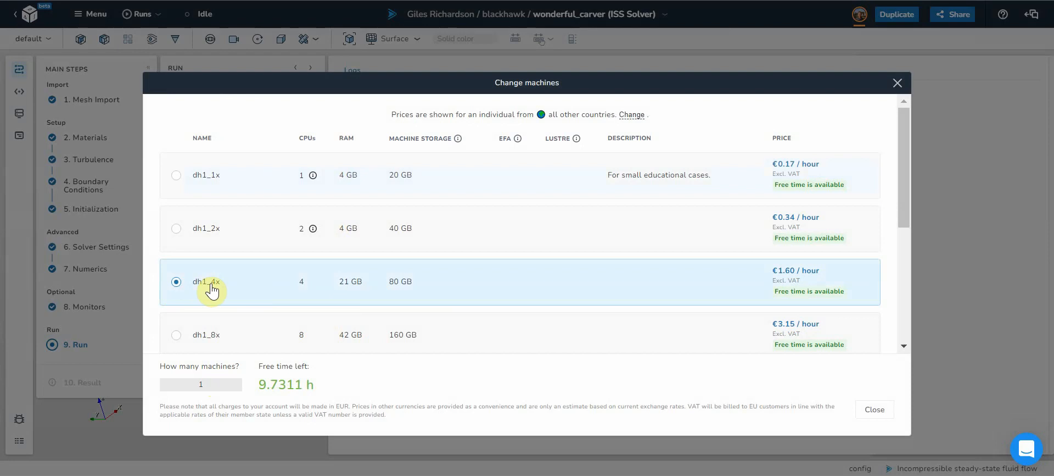
pyautogui.click(875, 411)
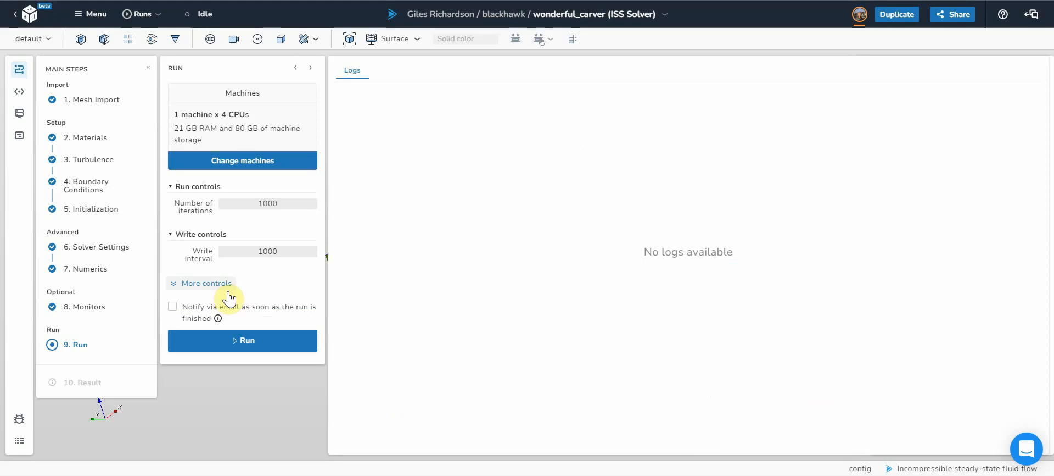
pyautogui.click(244, 342)
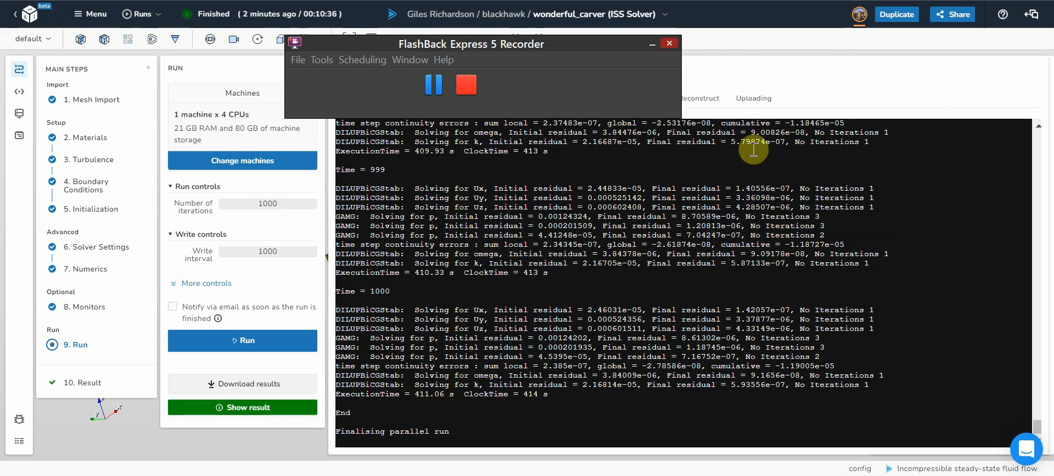
# Review the initial residual plot of the finished run and show its result
pyautogui.click(829, 95)
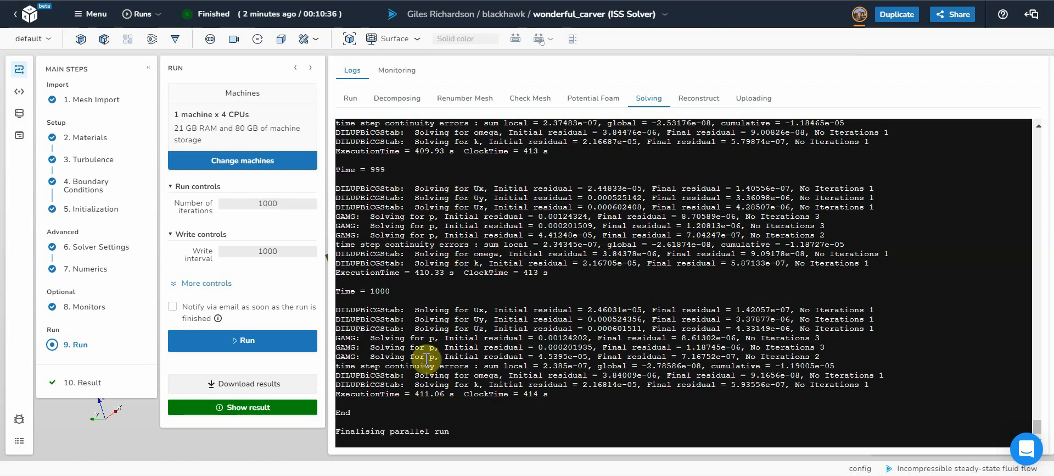
pyautogui.click(391, 70)
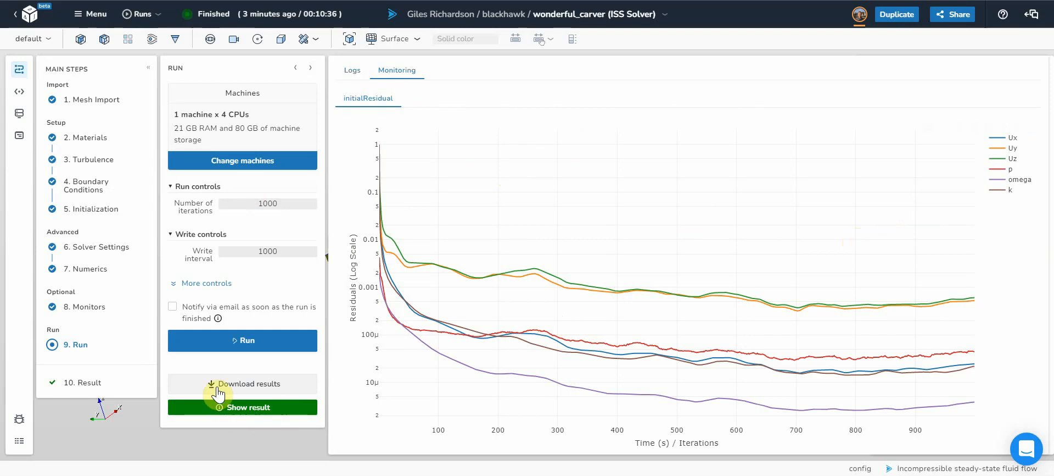
pyautogui.click(253, 408)
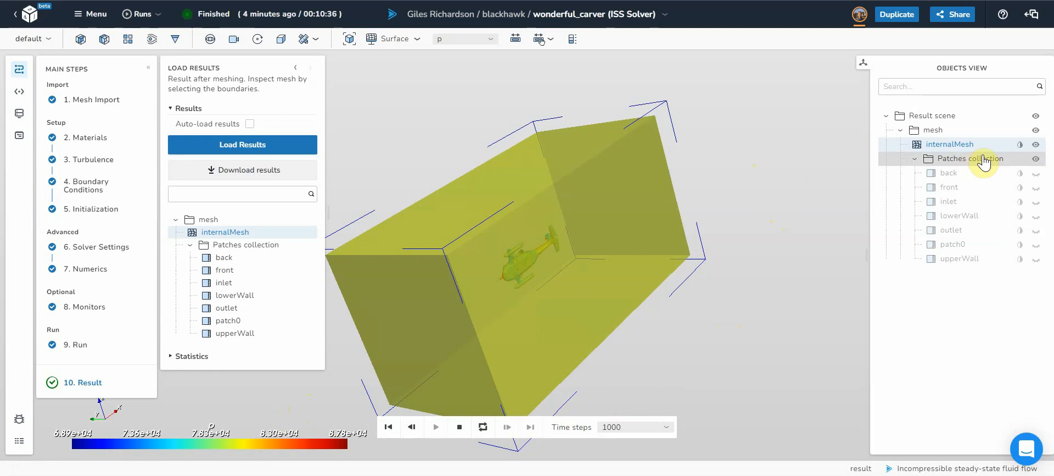
# Hide internalMesh, show only the helicopter patch0 fitted to the view, and set the camera to the -Z standard viewpoint
pyautogui.click(1037, 146)
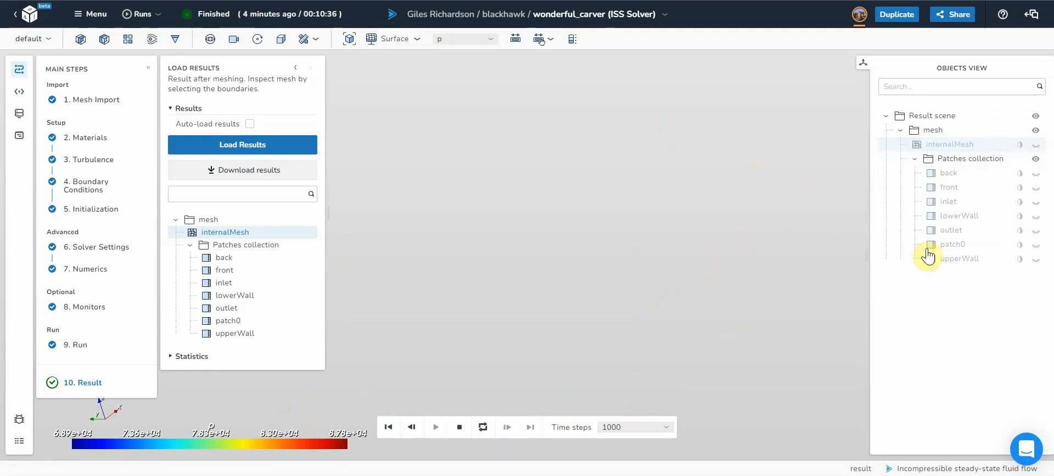
pyautogui.click(1036, 246)
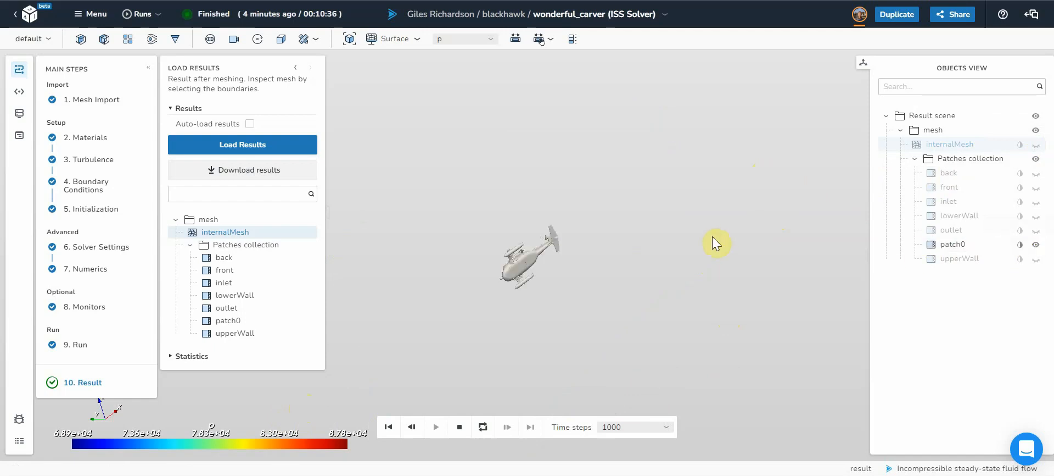
pyautogui.click(349, 44)
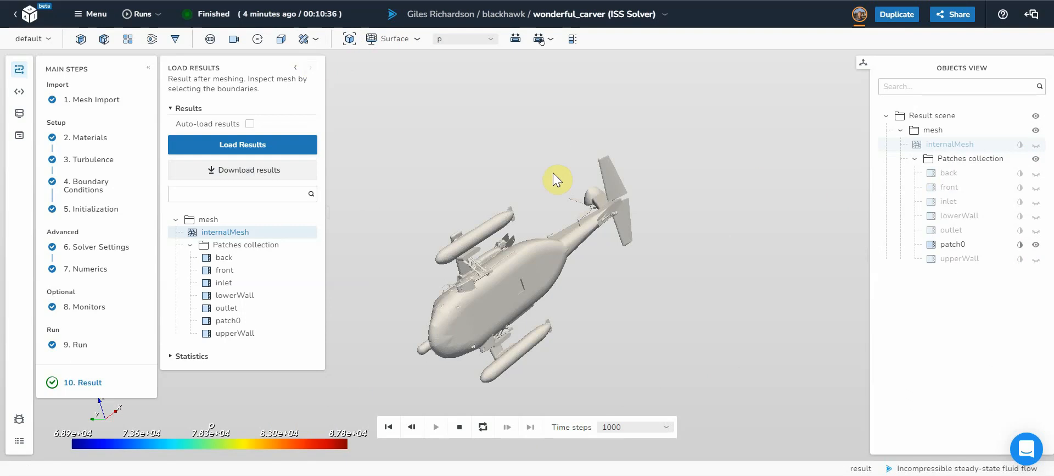
pyautogui.click(234, 39)
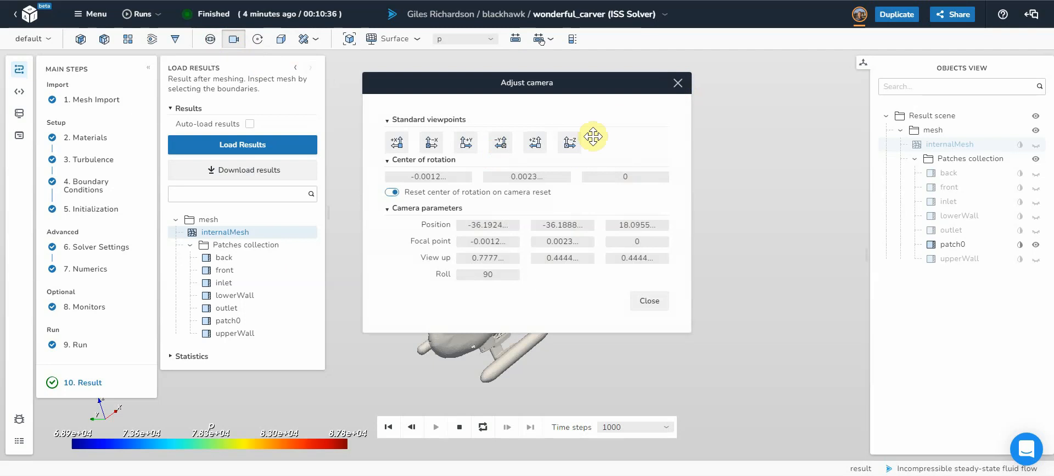
pyautogui.click(569, 143)
pyautogui.click(678, 83)
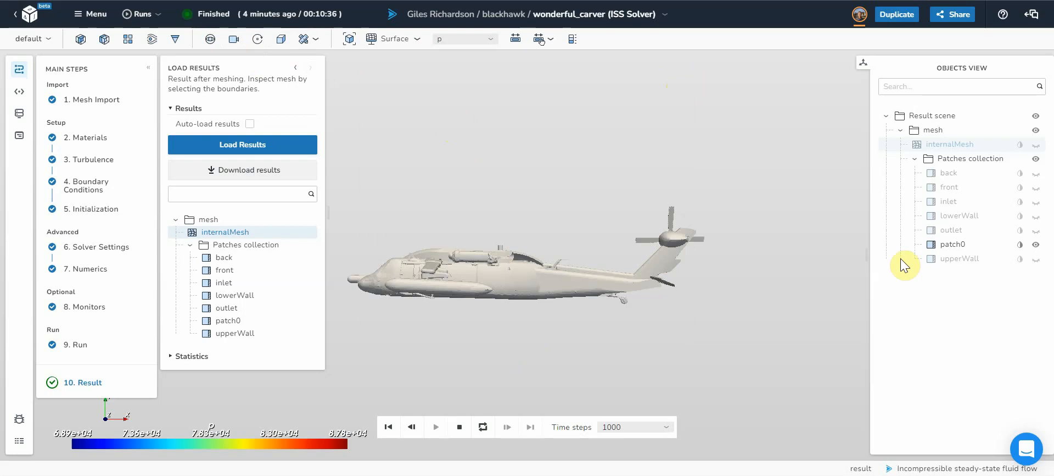
# Color patch0 by the velocity field U and switch its coloring to the pressure field p
pyautogui.click(949, 246)
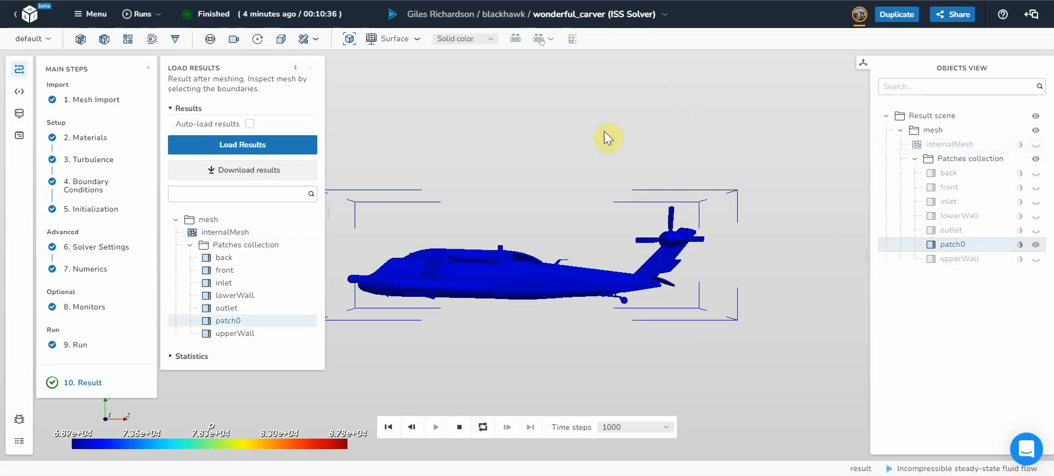
pyautogui.click(456, 39)
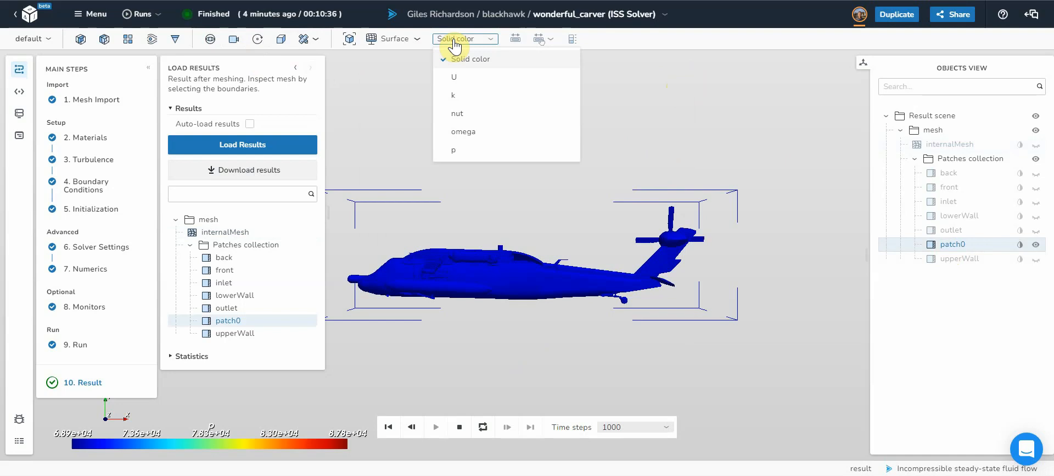
pyautogui.click(461, 78)
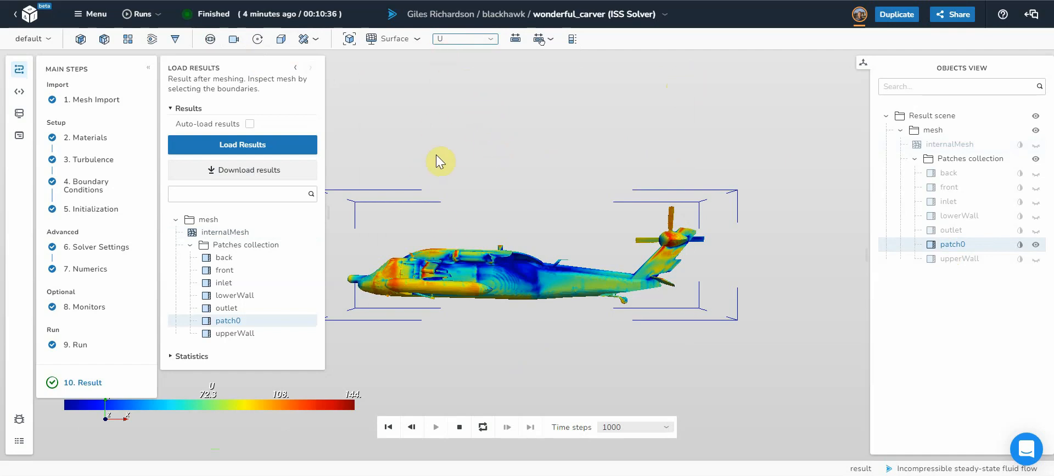
pyautogui.click(439, 39)
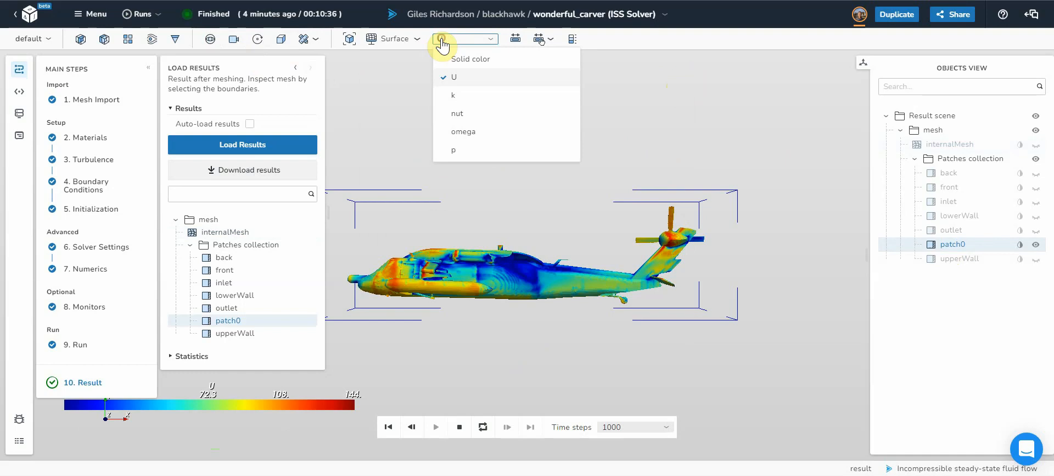
pyautogui.click(460, 151)
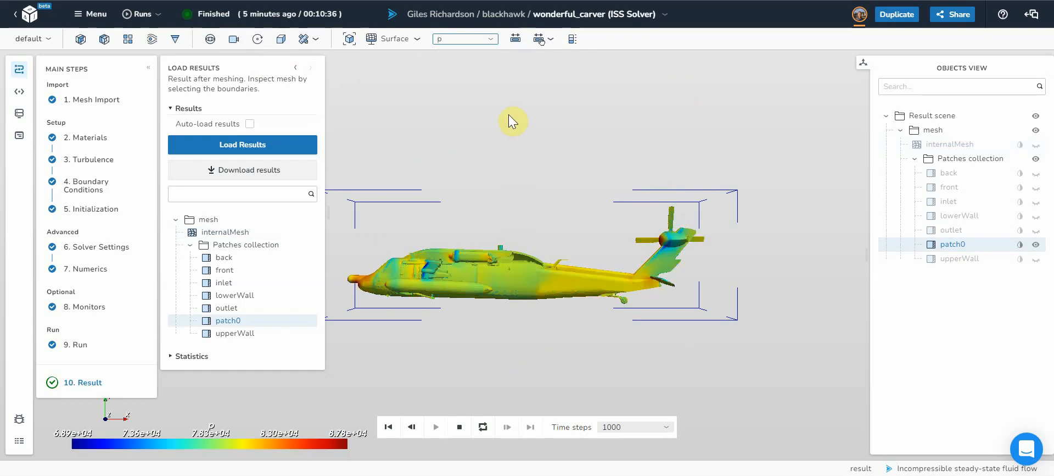
# Switch the camera to parallel projection and inspect the pressure field along the side of the helicopter
pyautogui.click(282, 40)
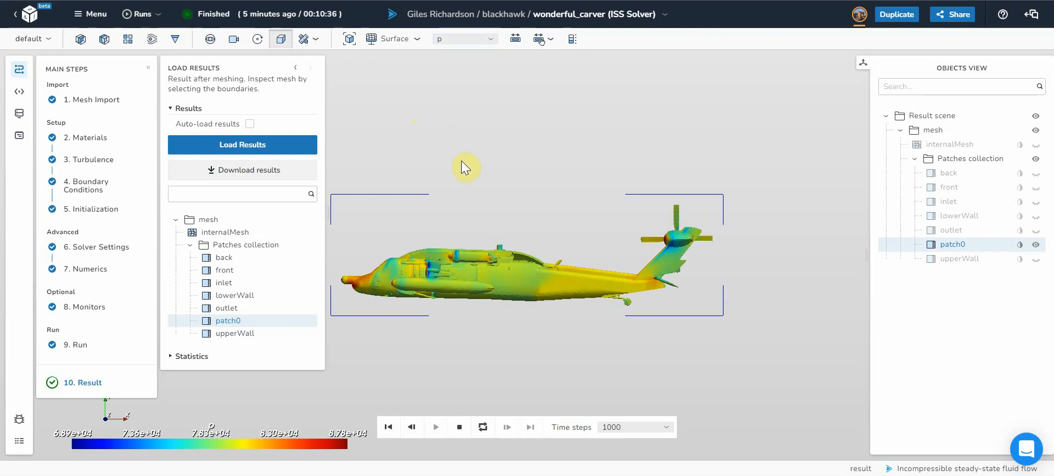
pyautogui.moveTo(509, 164)
pyautogui.mouseDown(button='middle')
pyautogui.moveTo(545, 143)
pyautogui.moveTo(568, 147)
pyautogui.mouseUp(button='middle')
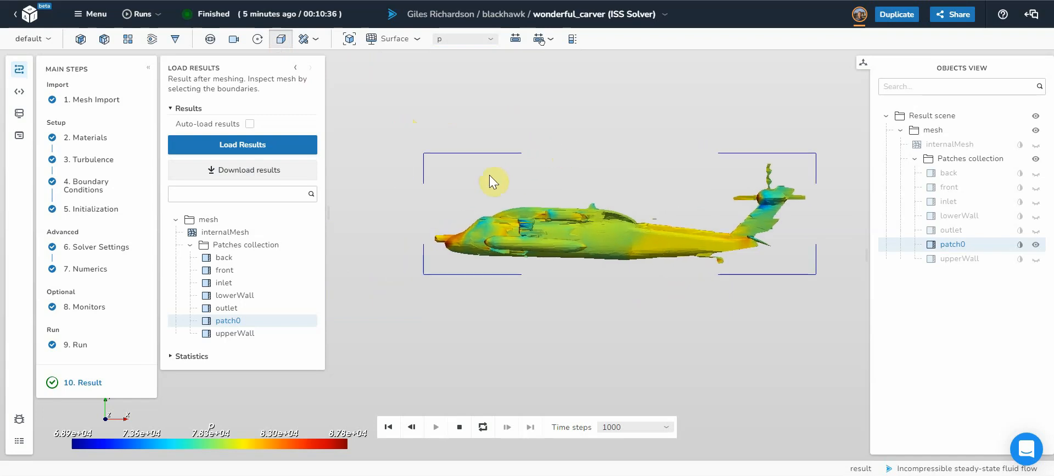
pyautogui.scroll(2, 487, 174)
pyautogui.scroll(1, 483, 176)
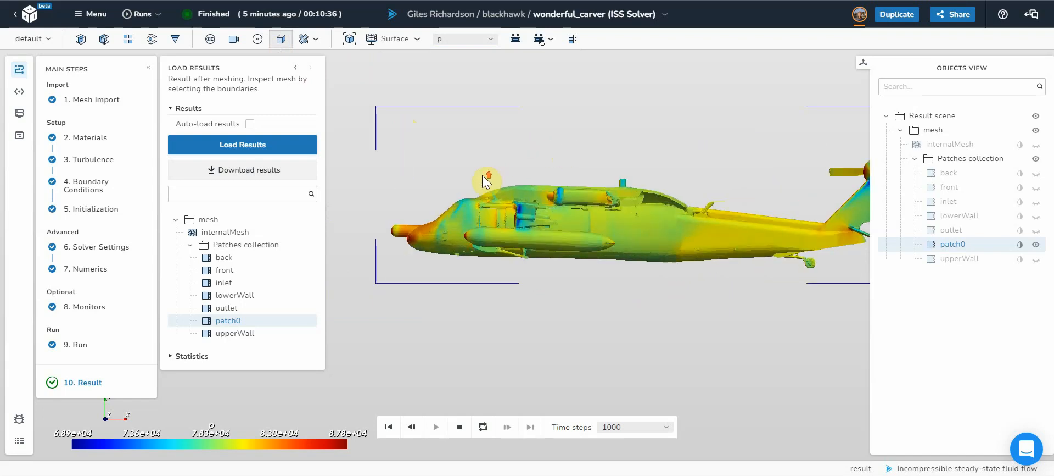
pyautogui.scroll(1, 482, 175)
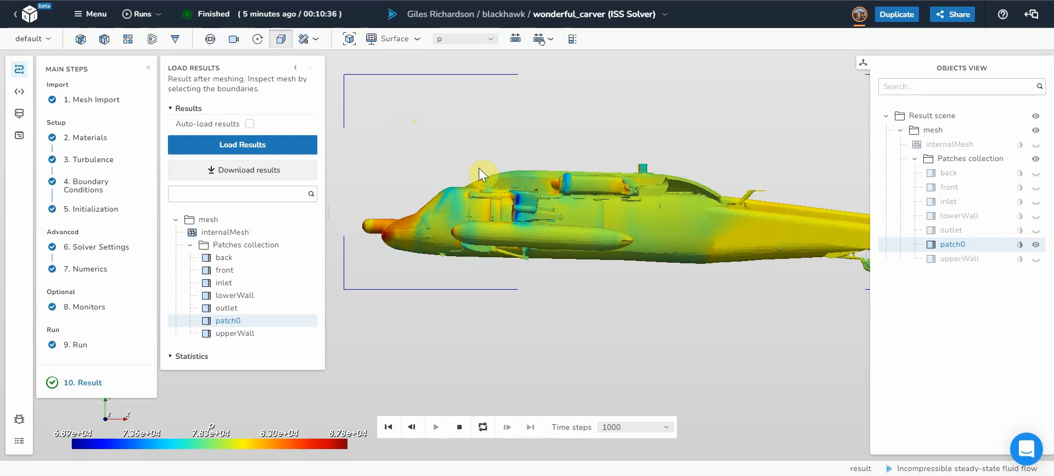
pyautogui.scroll(-3, 425, 110)
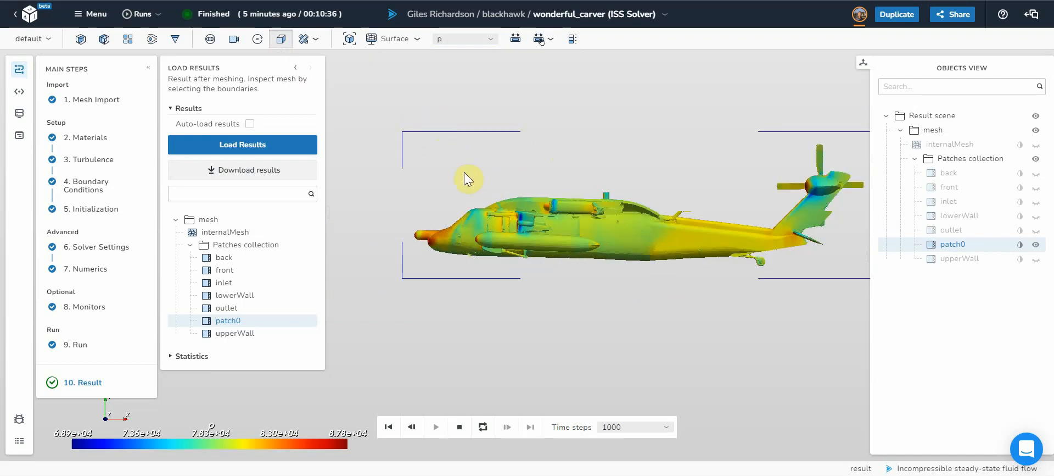
# Examine the pressure distribution over the helicopter's nose, stub wings, external tanks and tail from an oblique front angle
pyautogui.moveTo(463, 173); pyautogui.dragTo(647, 183)
pyautogui.scroll(-3, 604, 210)
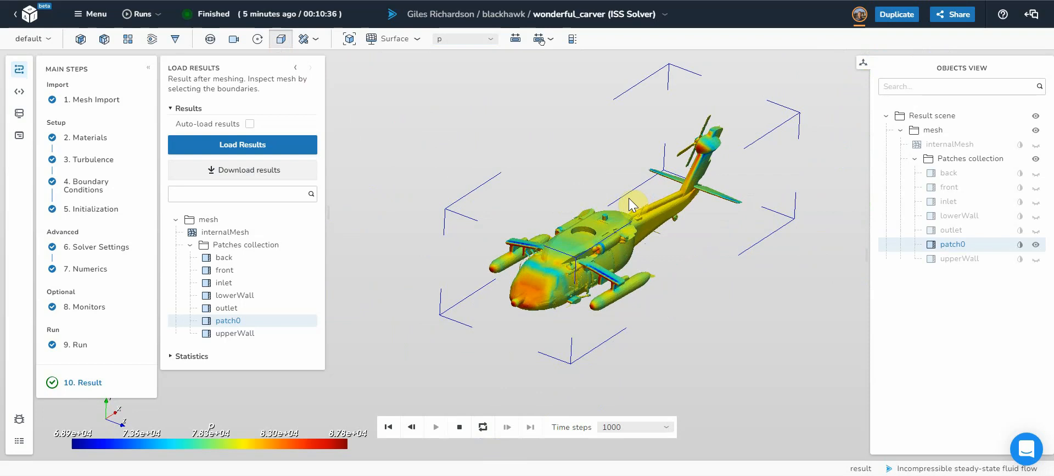
pyautogui.scroll(3, 628, 198)
pyautogui.scroll(2, 623, 213)
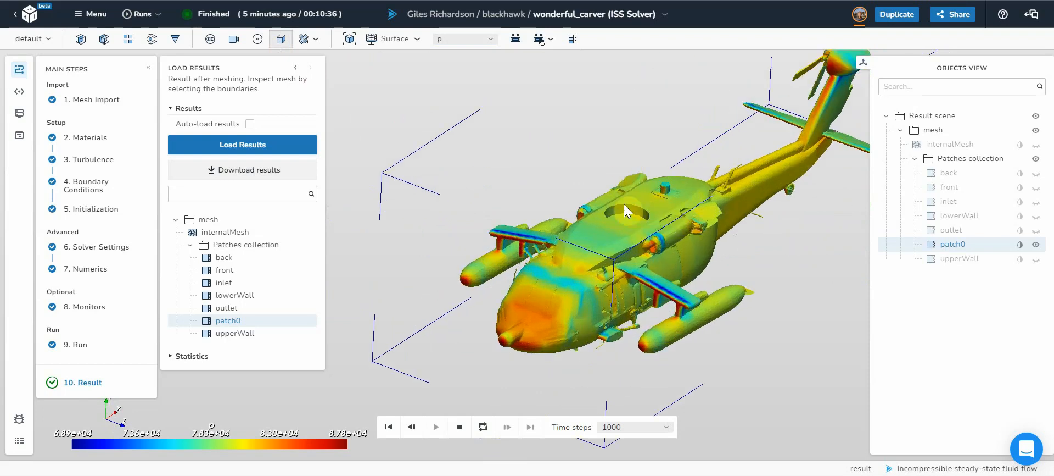
pyautogui.scroll(-4, 630, 182)
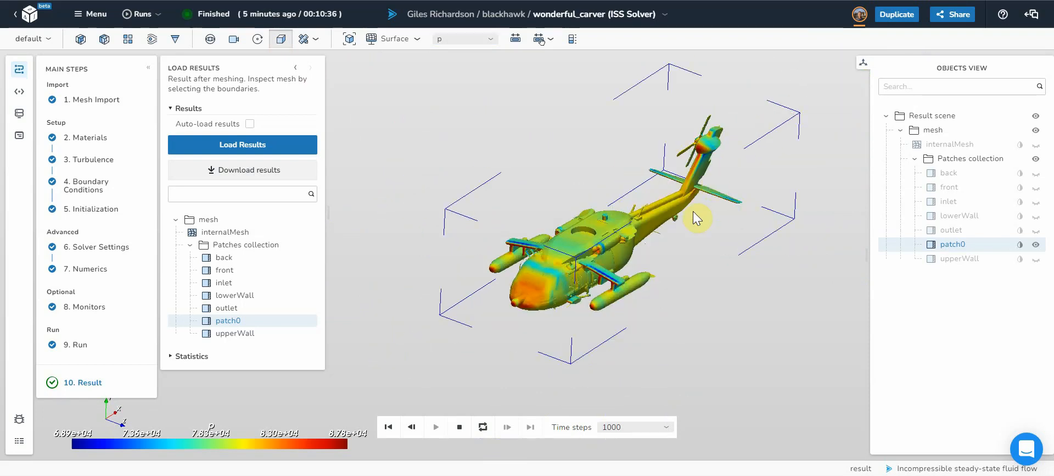
pyautogui.moveTo(624, 236)
pyautogui.mouseDown(button='middle')
pyautogui.moveTo(594, 232)
pyautogui.moveTo(634, 238)
pyautogui.mouseUp(button='middle')
pyautogui.scroll(1, 607, 237)
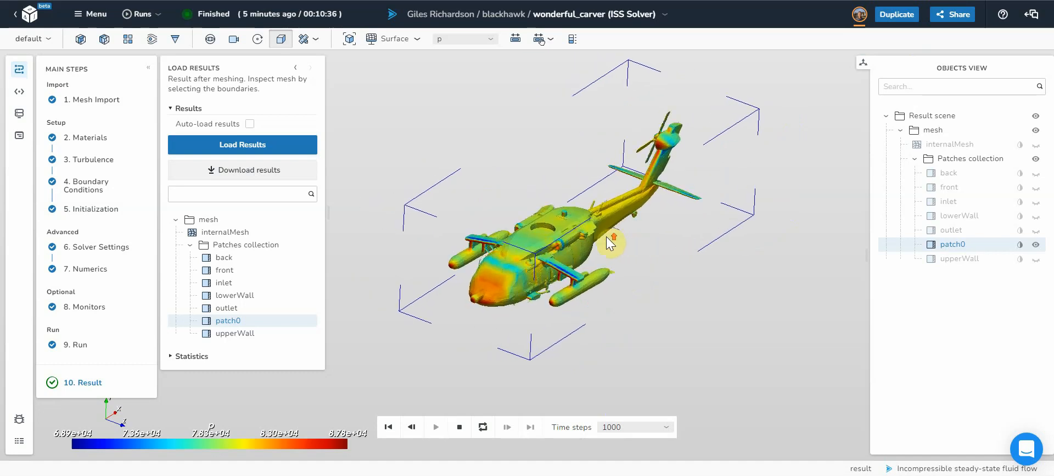
pyautogui.scroll(2, 605, 235)
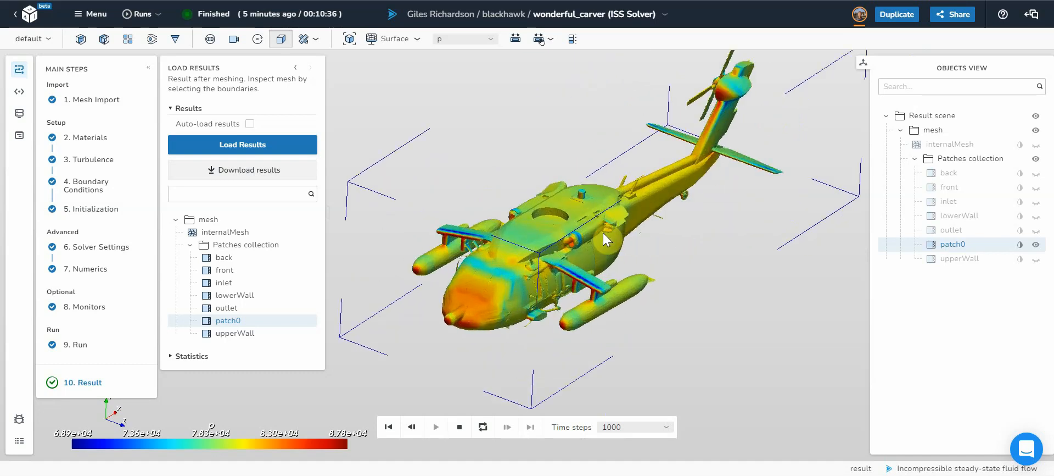
pyautogui.scroll(1, 603, 232)
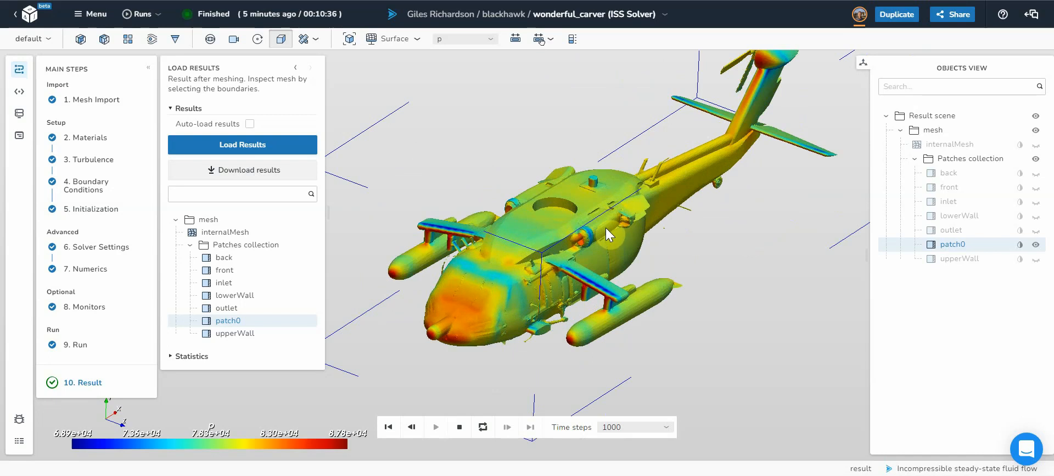
pyautogui.scroll(-2, 605, 229)
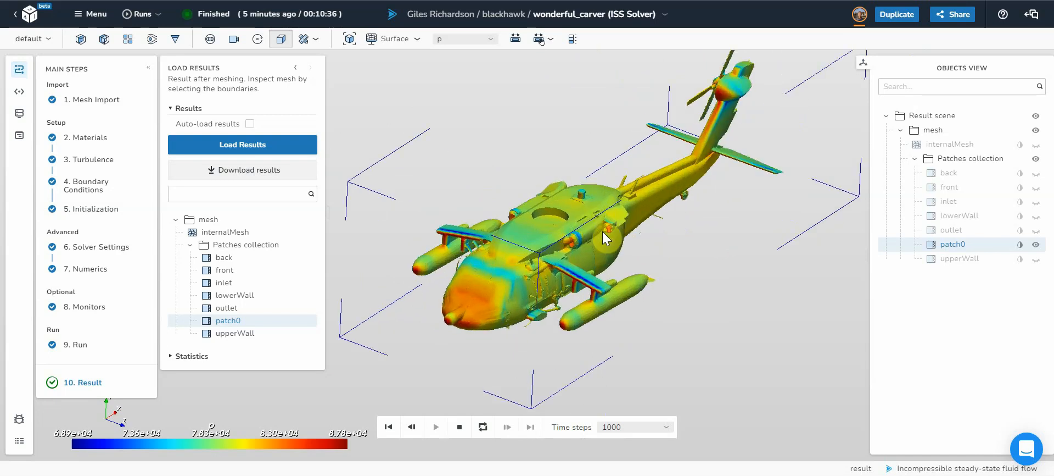
pyautogui.scroll(1, 602, 232)
pyautogui.scroll(1, 729, 359)
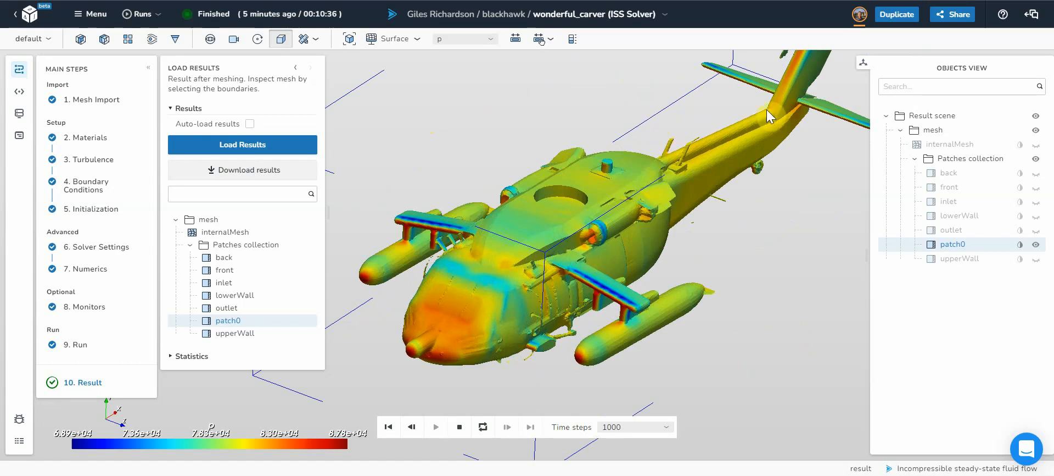
# Show internalMesh again and set the coloring of patch0 to Solid color
pyautogui.click(932, 117)
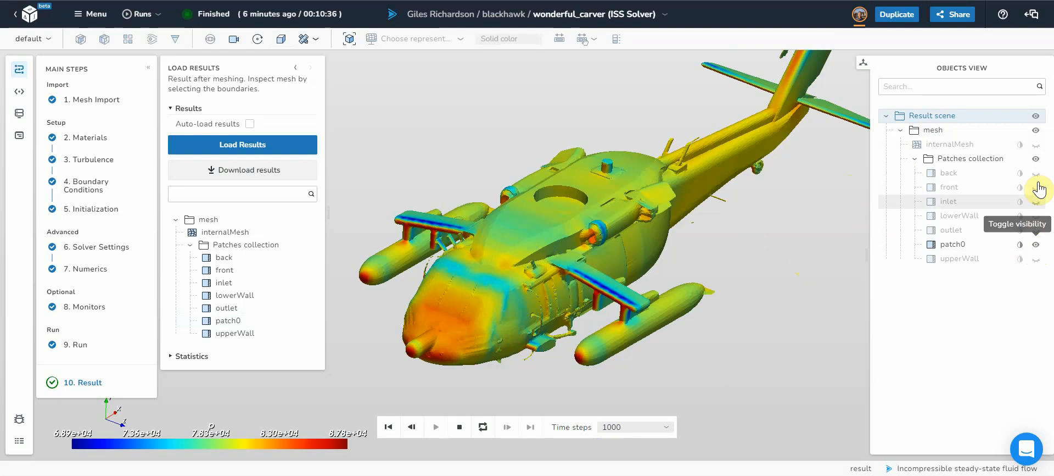
pyautogui.click(1036, 145)
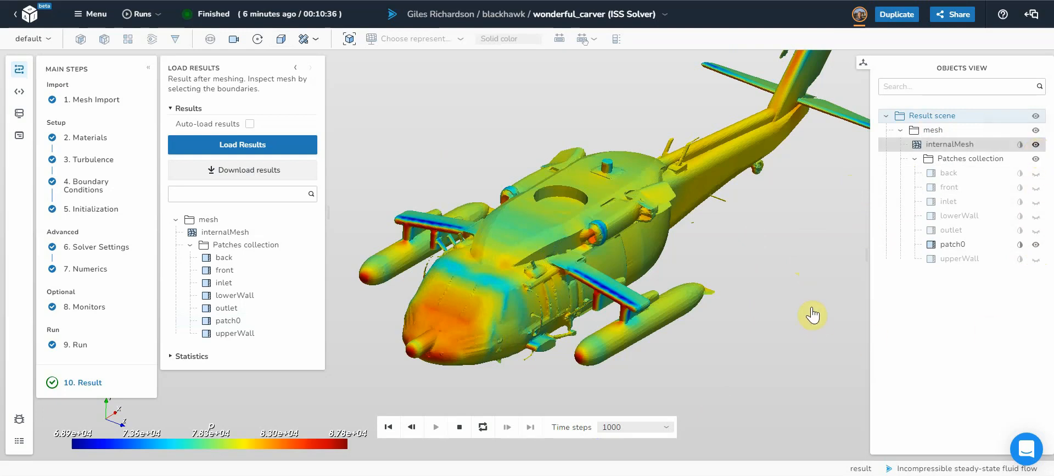
pyautogui.click(1036, 245)
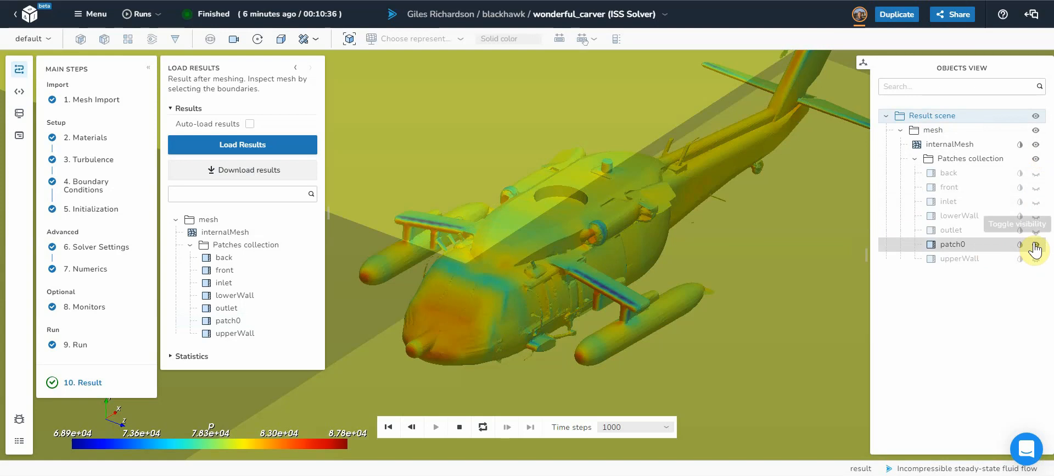
pyautogui.click(955, 246)
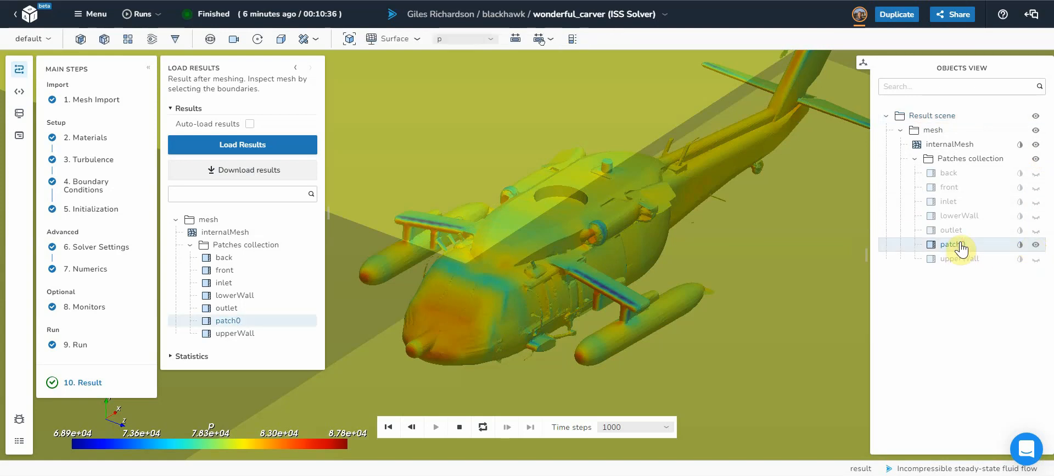
pyautogui.click(464, 39)
pyautogui.click(465, 61)
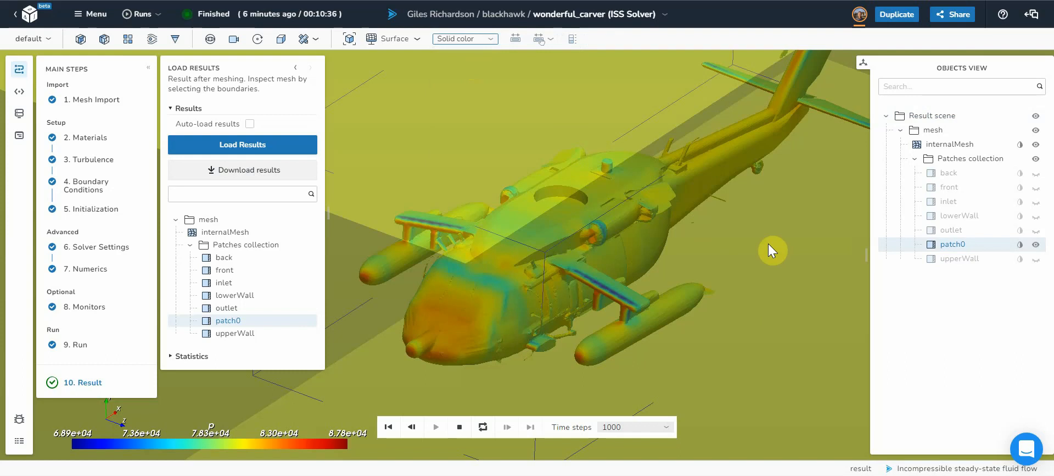
# Add a slice filter to internalMesh and look through its normal direction options
pyautogui.click(943, 144)
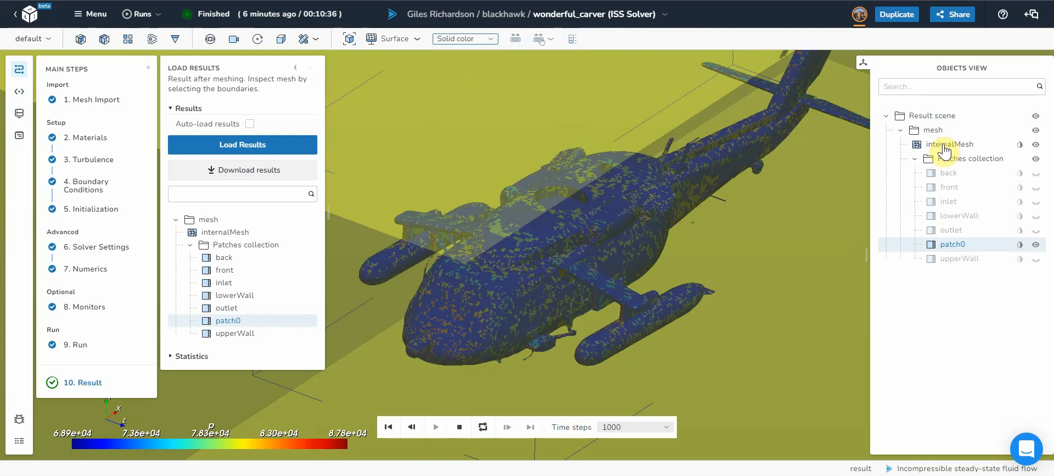
pyautogui.click(640, 159)
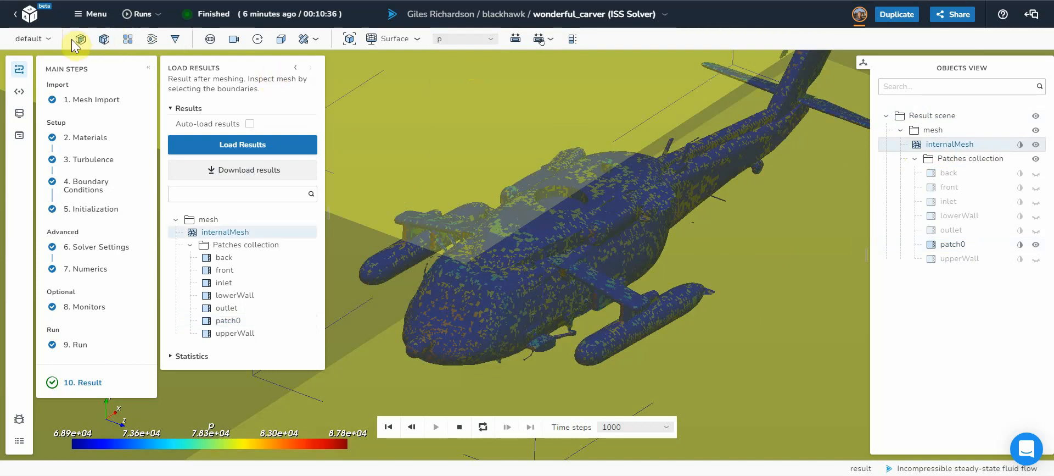
pyautogui.click(81, 38)
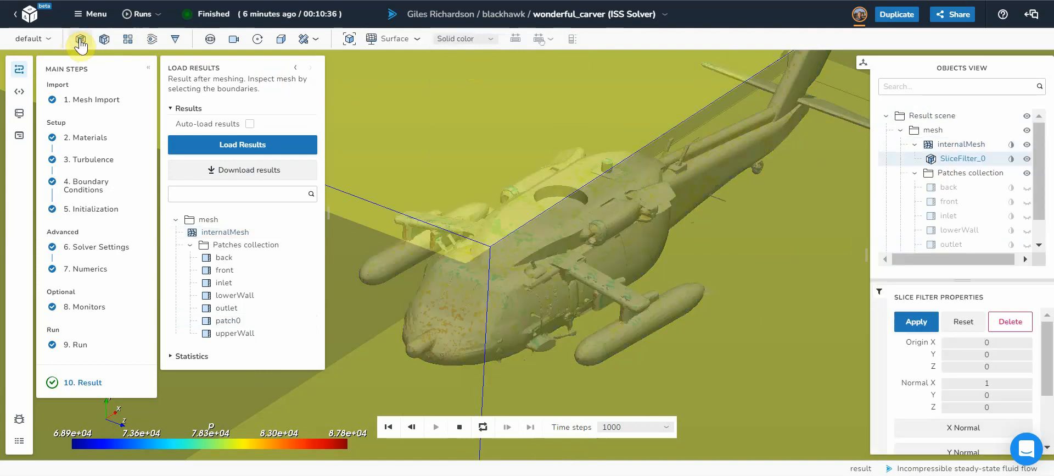
pyautogui.click(1048, 411)
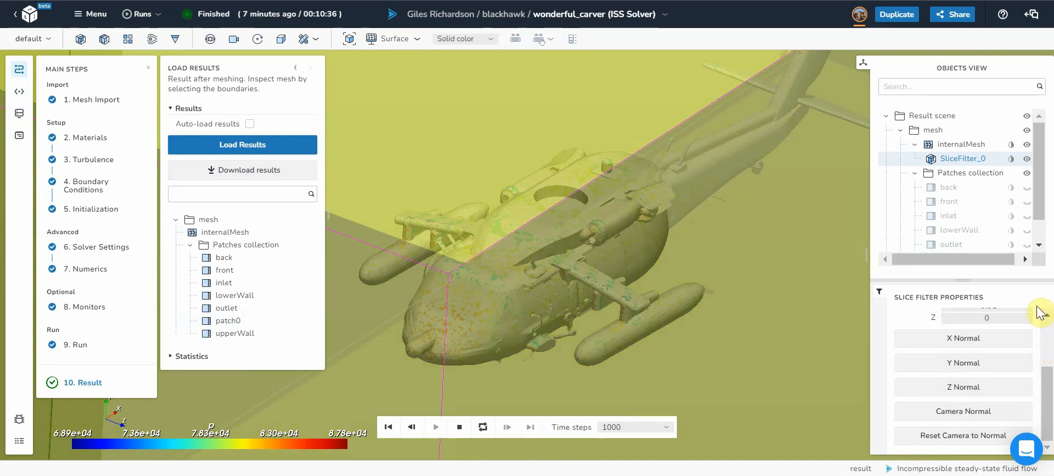
# Hide patch0 and apply the slice filter with its origin at 0, 0, 0
pyautogui.click(1039, 244)
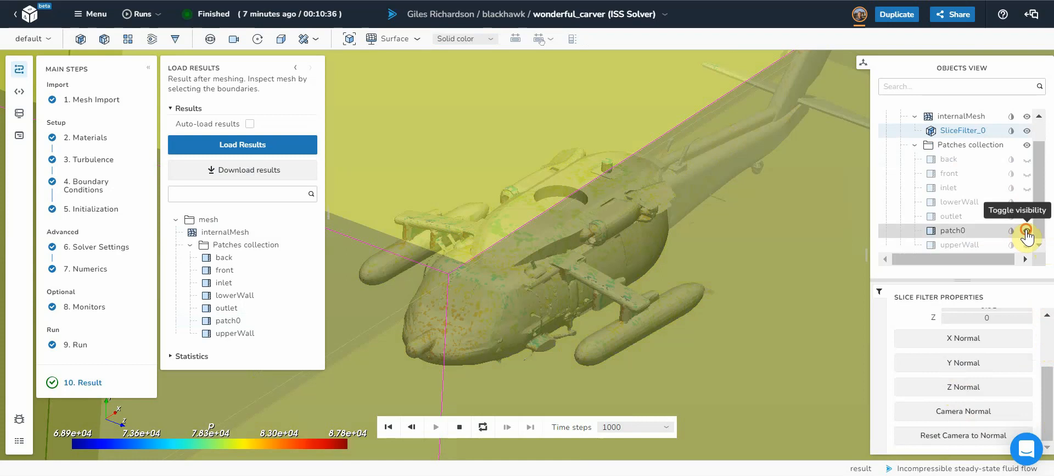
pyautogui.click(1027, 230)
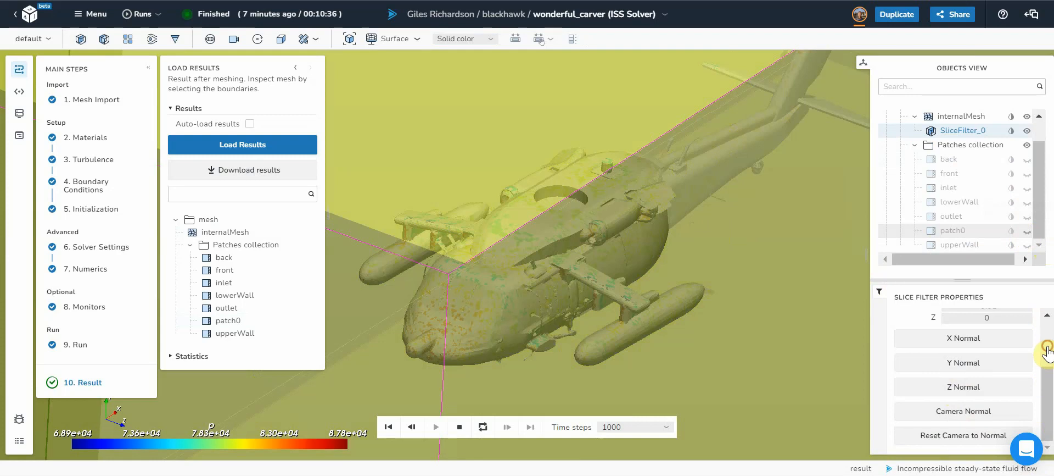
pyautogui.click(957, 132)
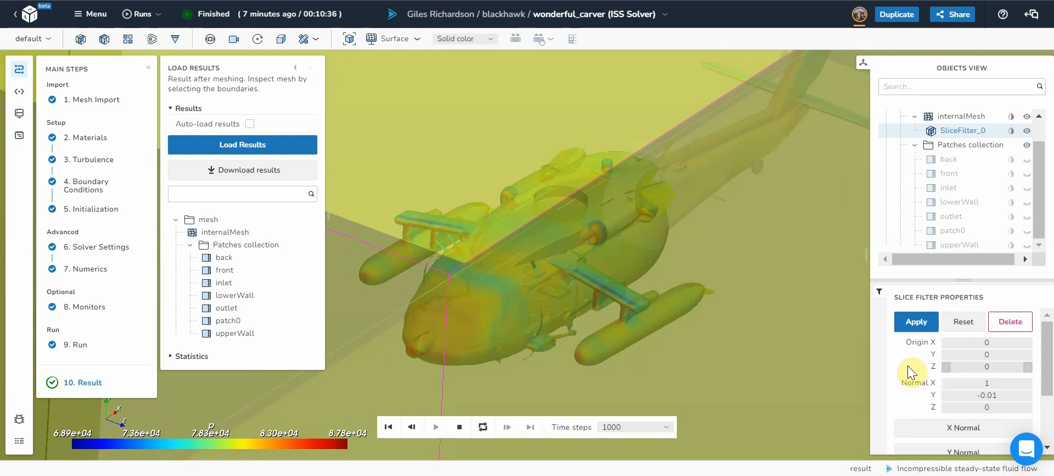
pyautogui.click(915, 326)
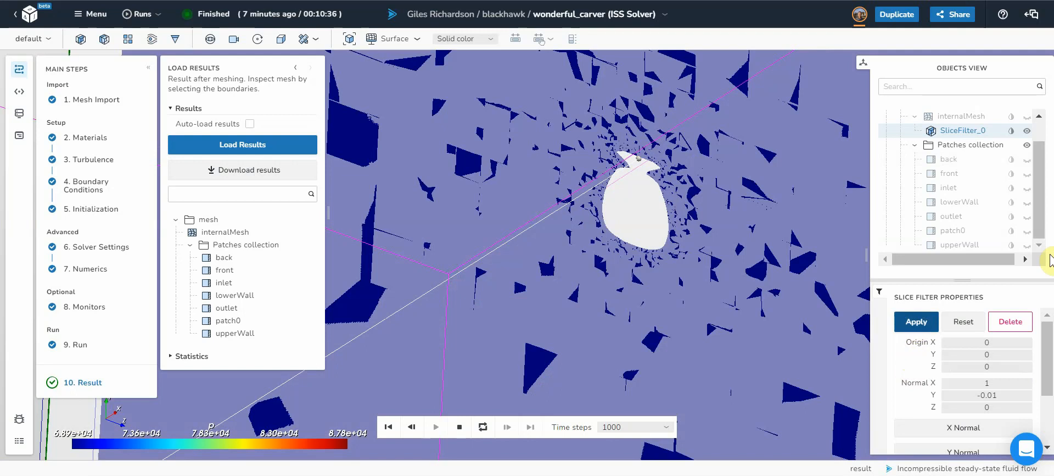
# Reorient the slice with Z Normal, apply it, and set the camera to the -Z standard viewpoint
pyautogui.scroll(-3, 1049, 434)
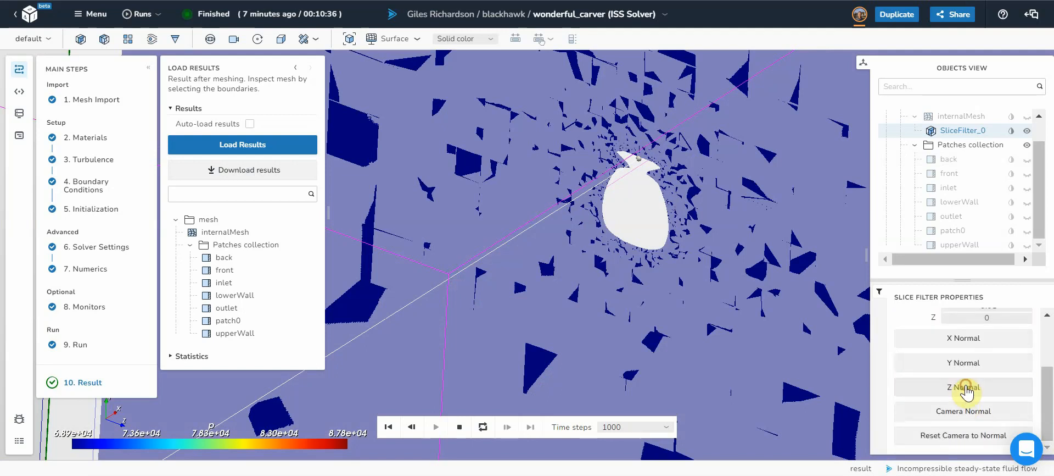
pyautogui.click(964, 385)
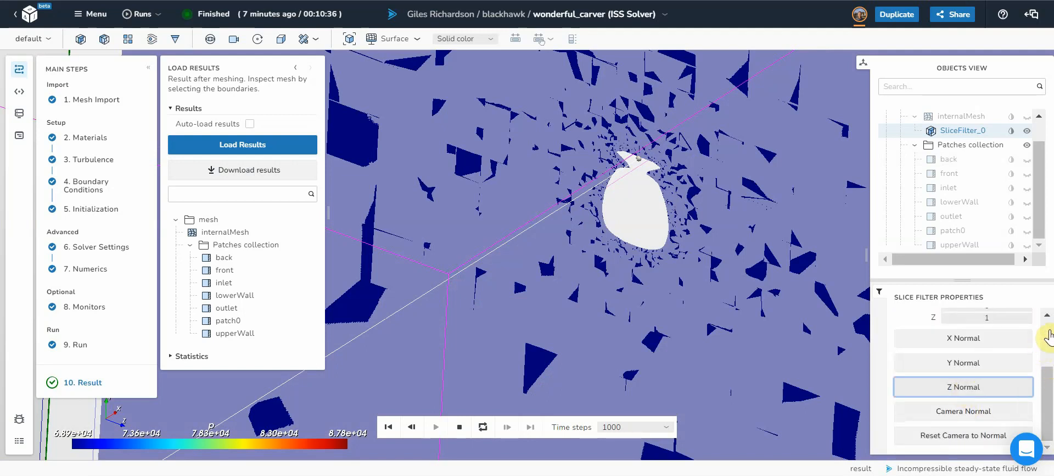
pyautogui.scroll(3, 1049, 338)
pyautogui.click(912, 323)
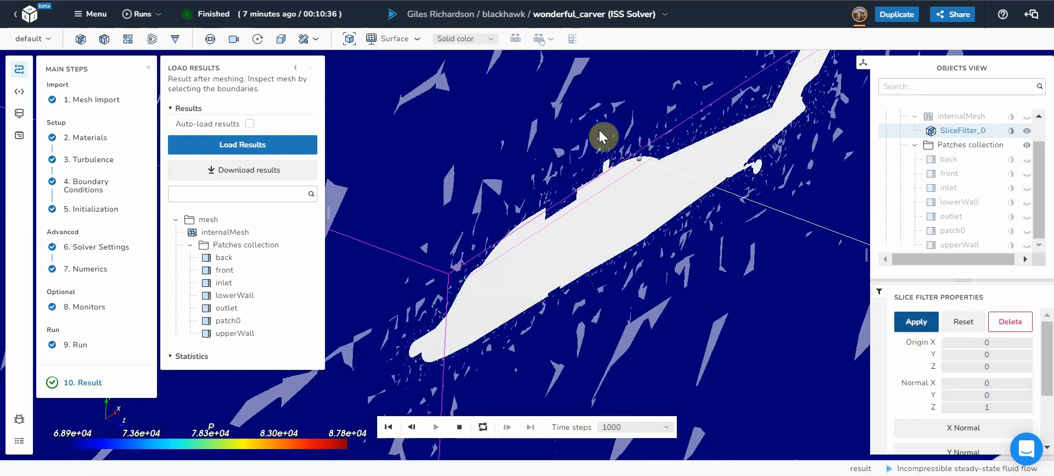
pyautogui.click(232, 39)
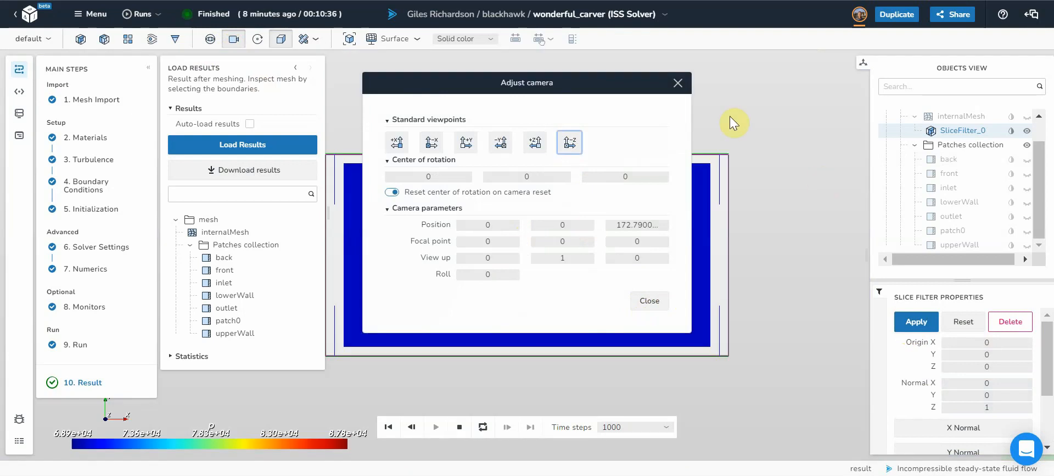
pyautogui.click(678, 82)
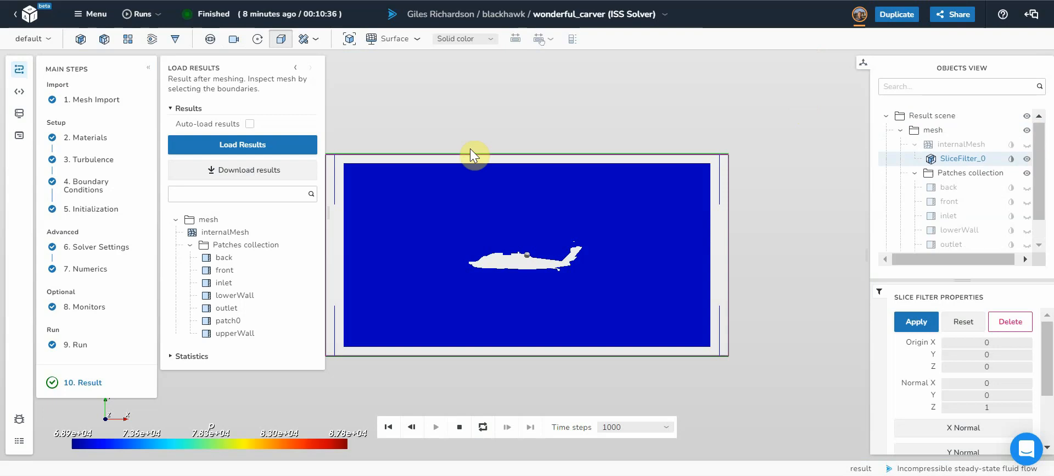
# Color the slice by the velocity field U and select the result scene to clear the slice's selection outline
pyautogui.click(463, 39)
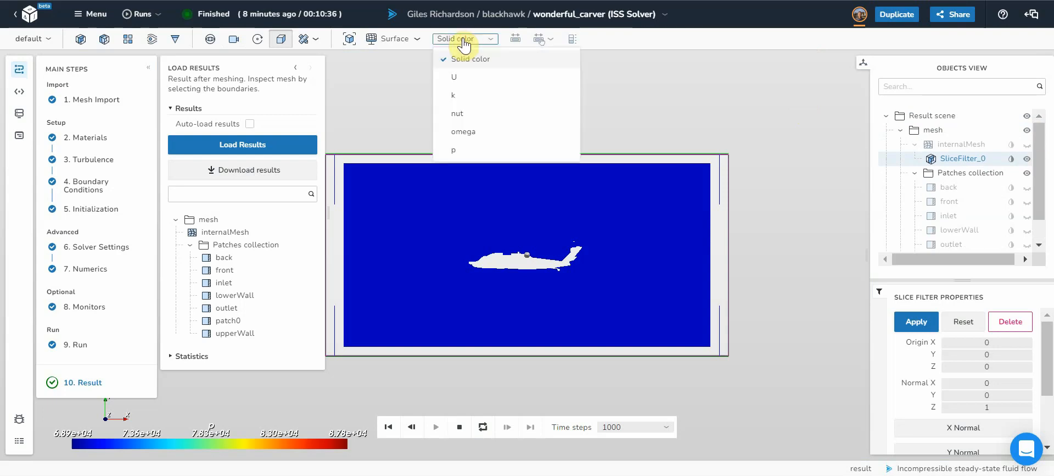
pyautogui.click(459, 78)
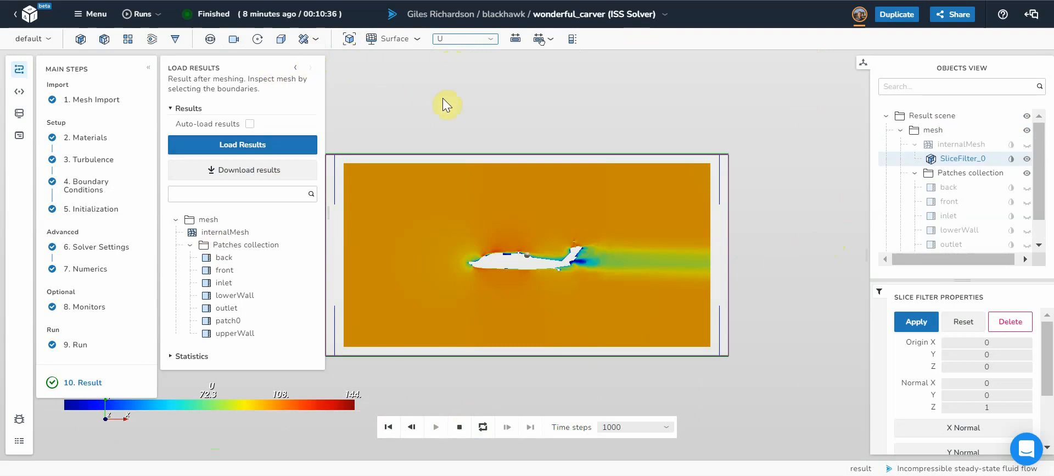
pyautogui.click(902, 117)
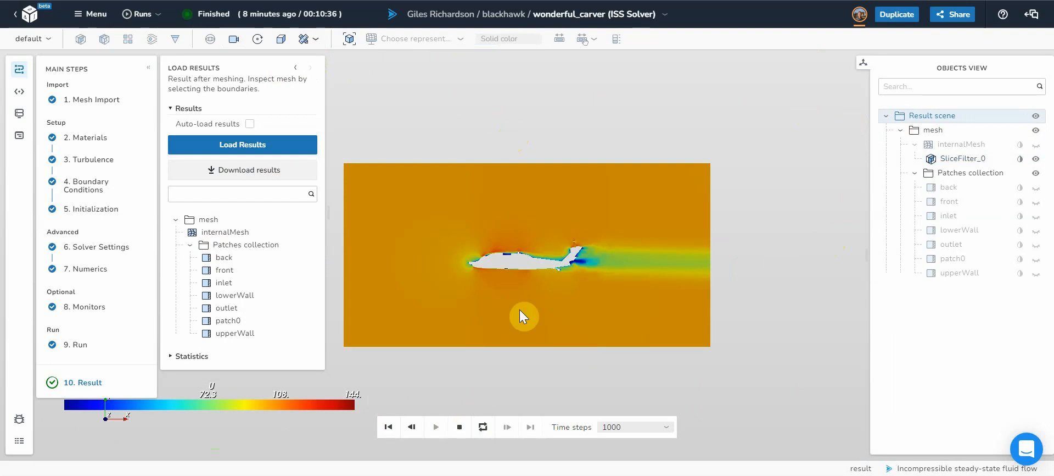
pyautogui.moveTo(508, 256); pyautogui.dragTo(551, 231, button='middle')
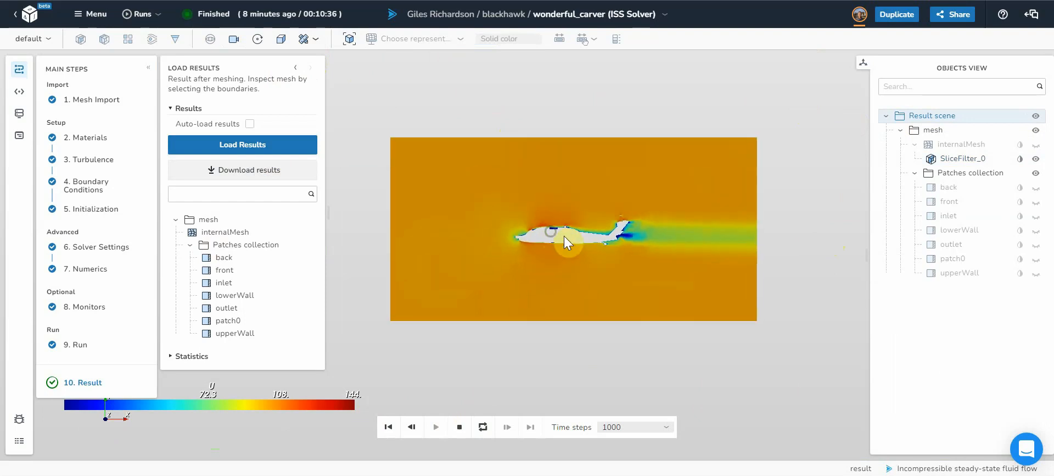
# Examine the velocity field around the helicopter and in its wake on the slice up close
pyautogui.scroll(1, 576, 242)
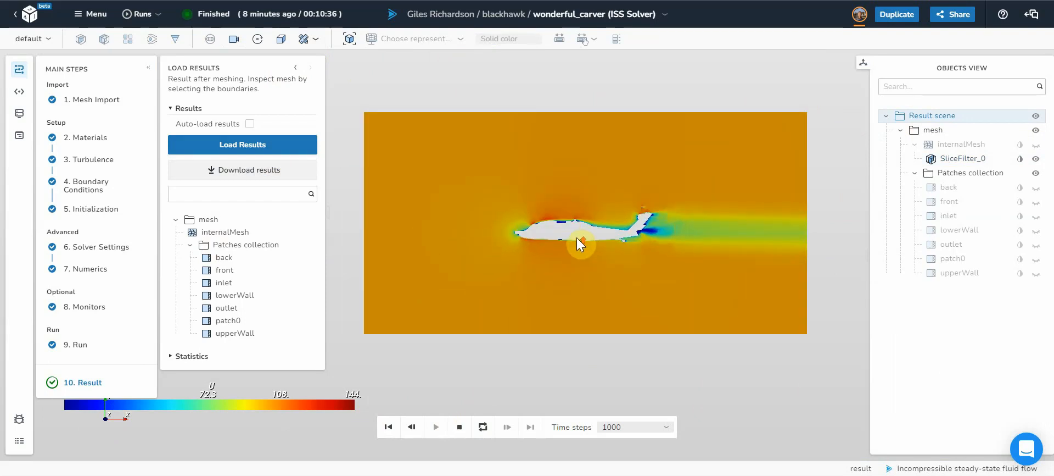
pyautogui.scroll(1, 577, 239)
pyautogui.scroll(2, 611, 214)
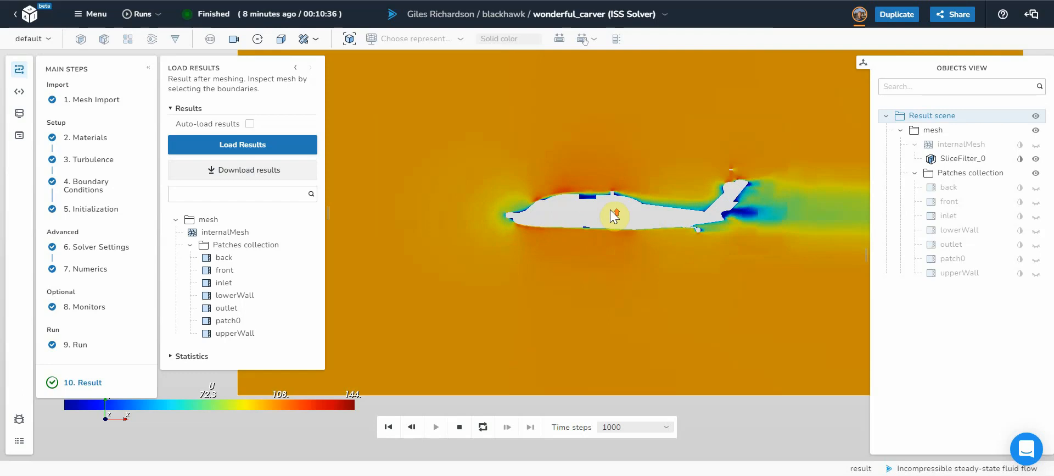
pyautogui.scroll(-2, 608, 210)
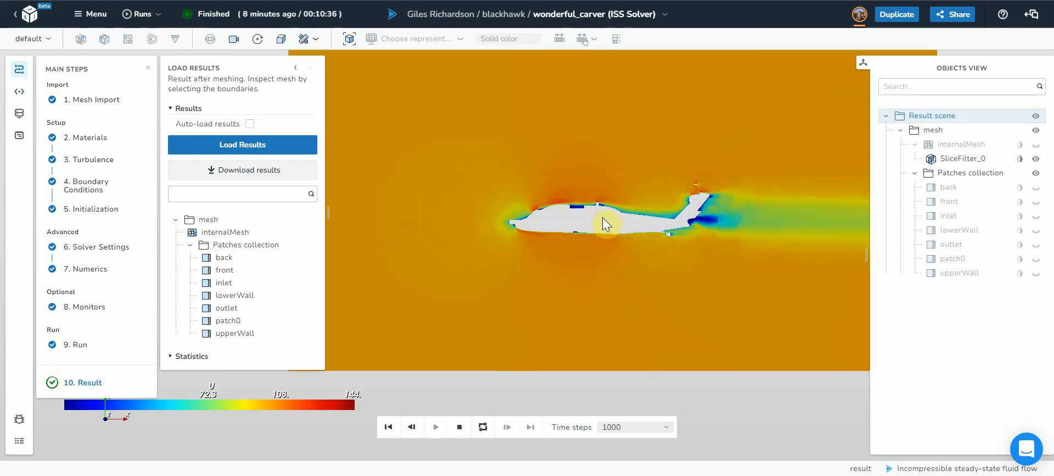
pyautogui.scroll(2, 618, 206)
pyautogui.scroll(2, 546, 250)
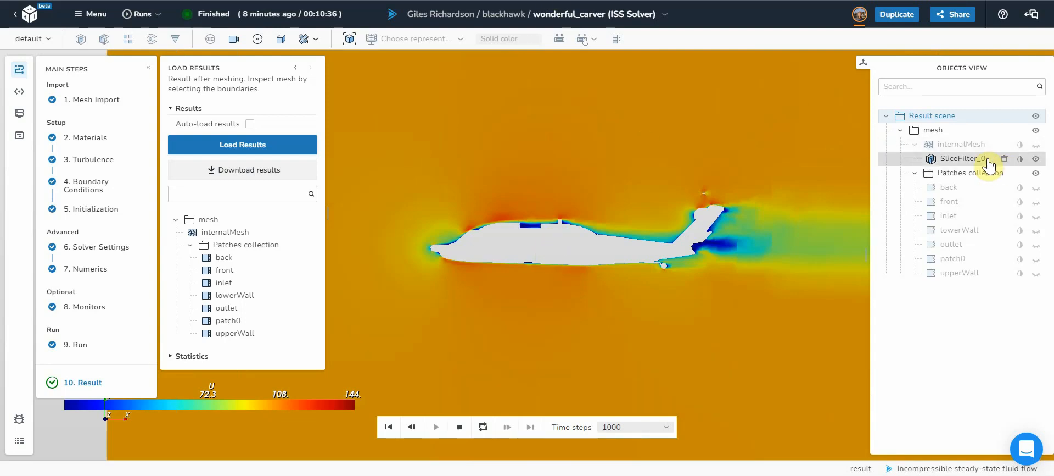
# Compare SliceFilter_0 displayed as Surface with edges and as Surface, and in perspective and parallel projection, ending with Surface in parallel projection
pyautogui.click(962, 159)
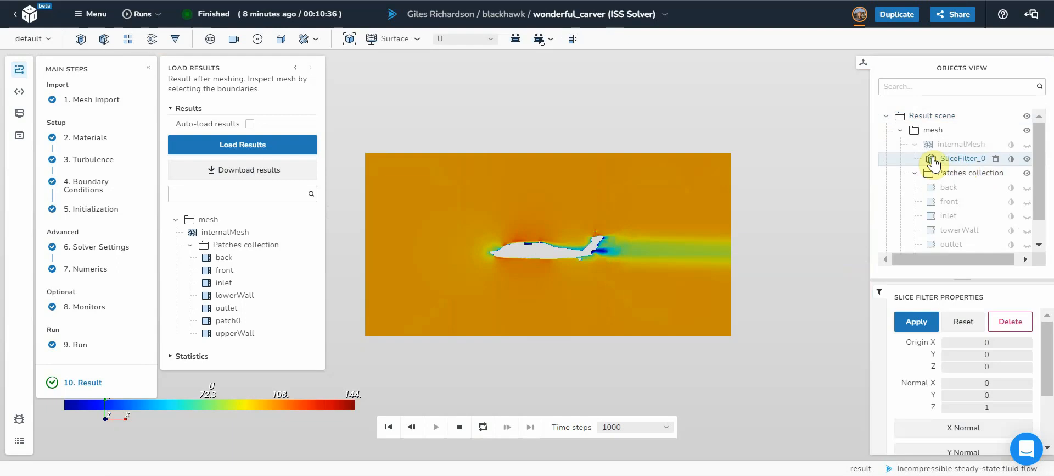
pyautogui.click(406, 40)
pyautogui.click(420, 81)
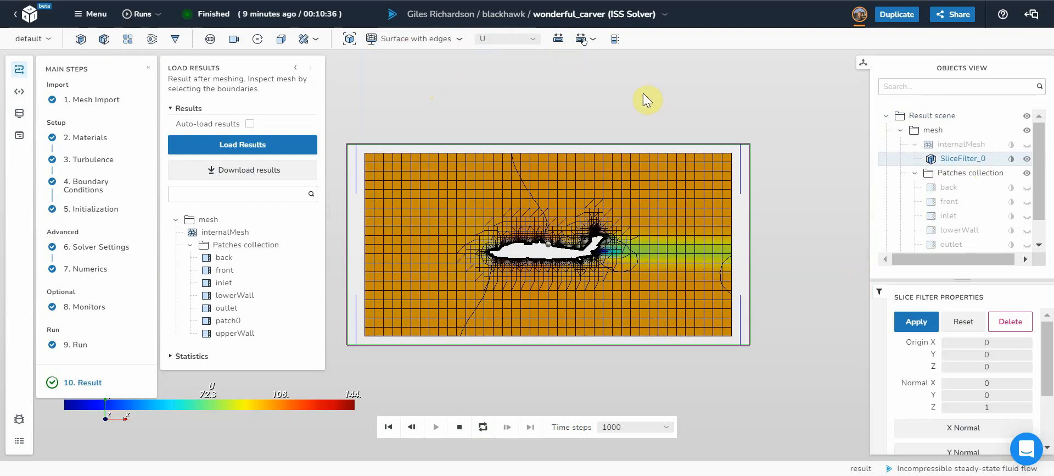
pyautogui.click(419, 39)
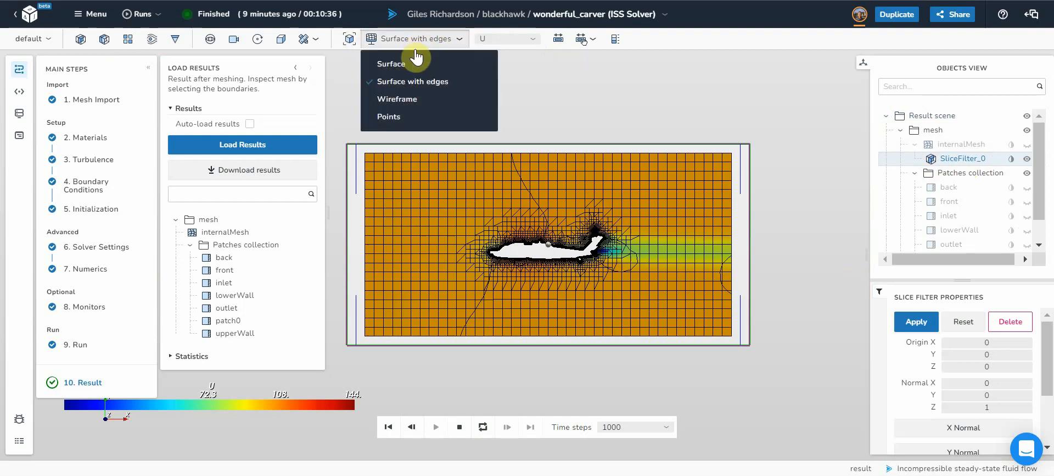
pyautogui.click(408, 62)
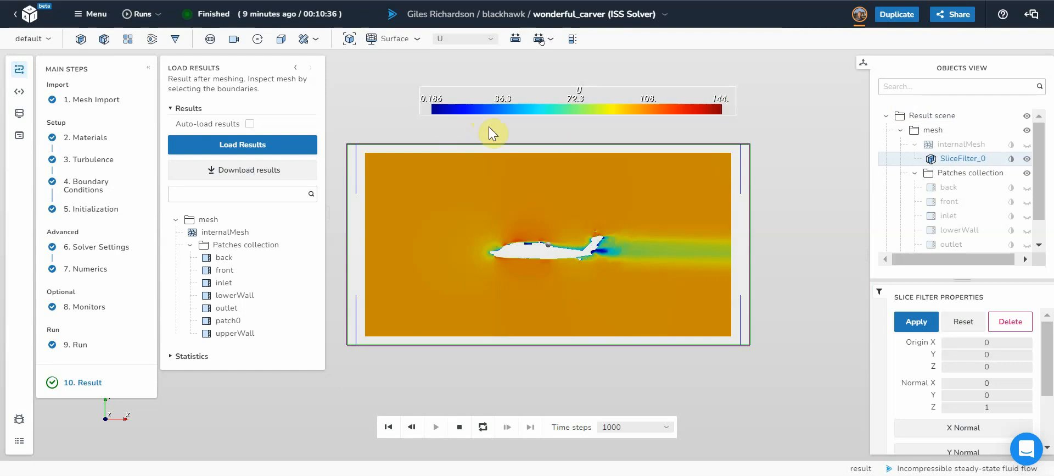
pyautogui.click(281, 44)
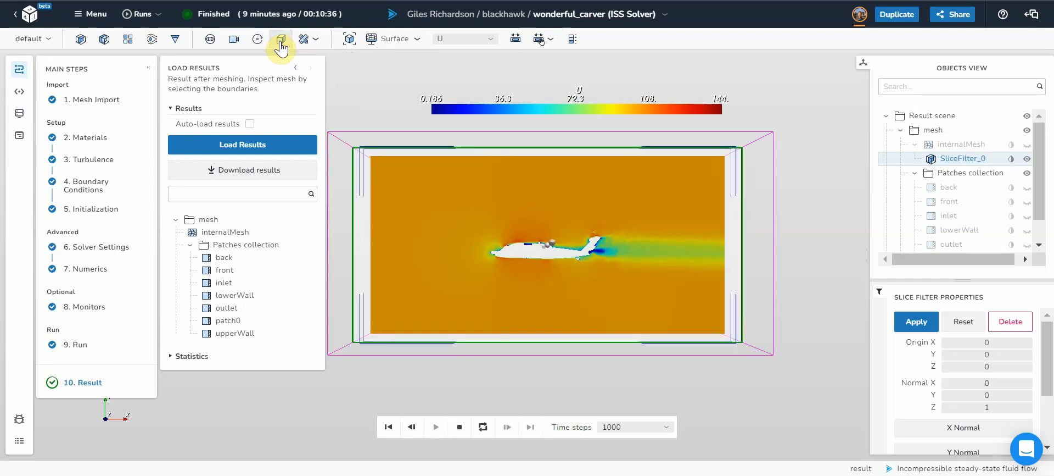
pyautogui.click(280, 44)
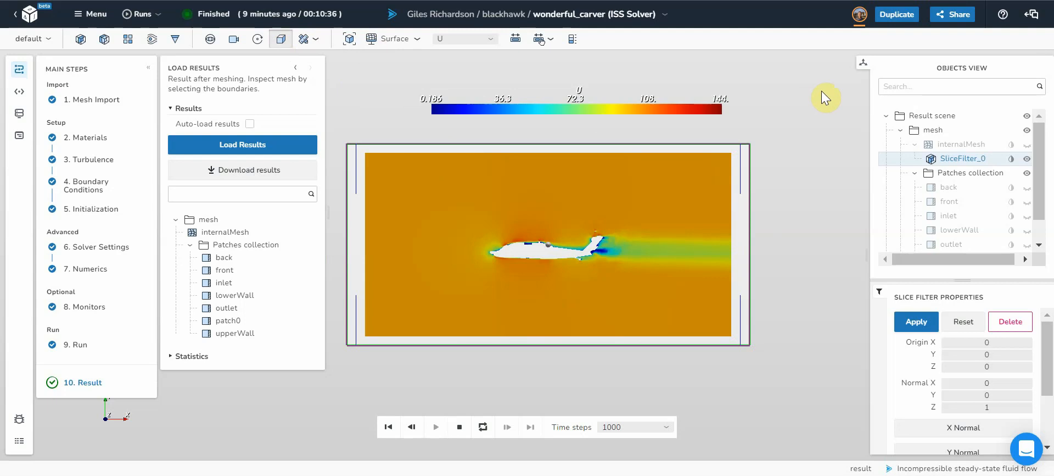
# Set a custom color range for velocity U on the slice, with minimum 50 and maximum 120
pyautogui.click(516, 40)
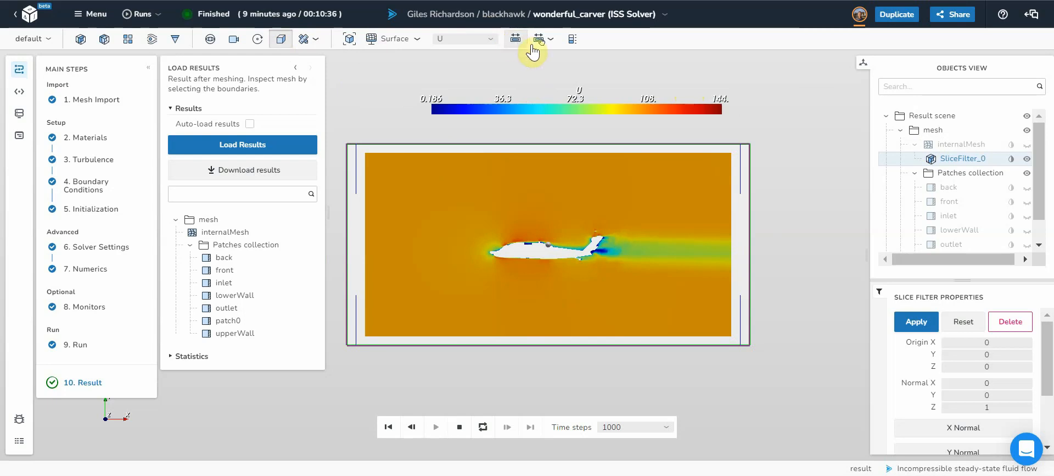
pyautogui.click(539, 43)
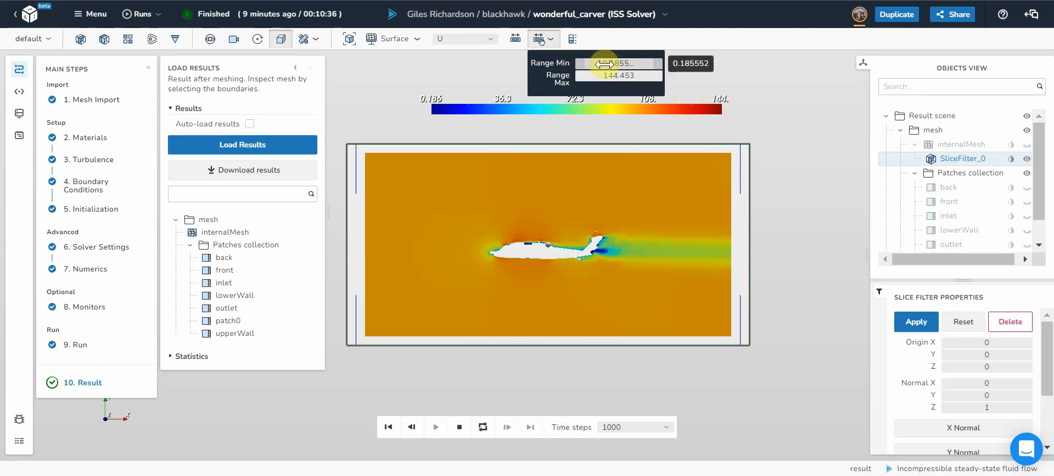
pyautogui.click(627, 64)
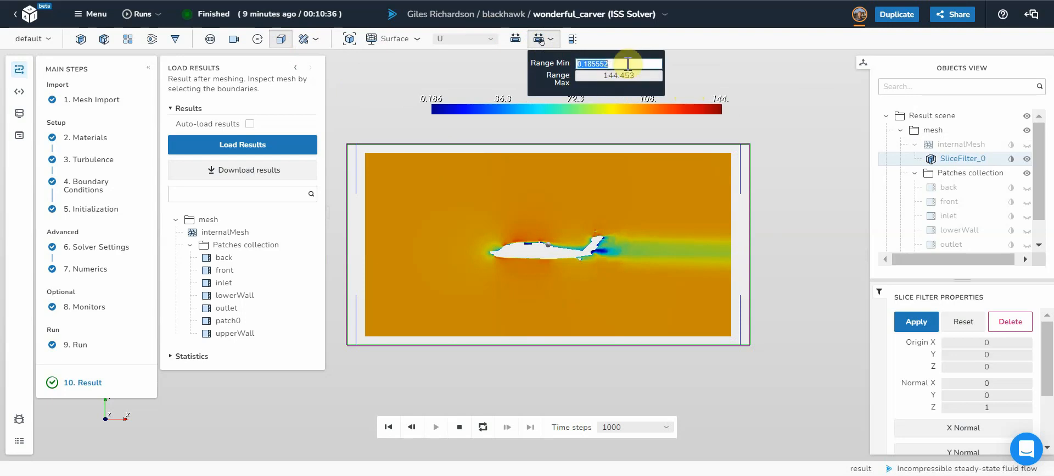
pyautogui.write('50')
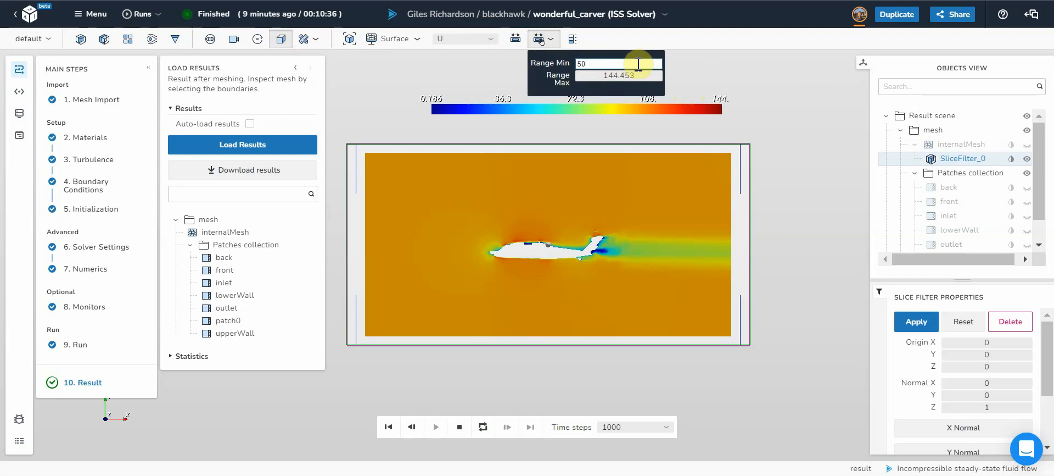
pyautogui.click(615, 78)
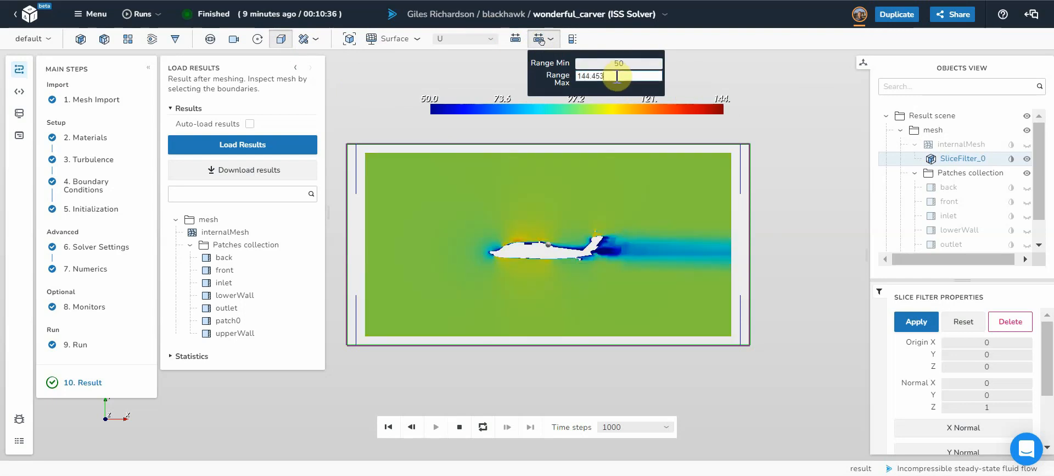
pyautogui.write('120')
pyautogui.hotkey('ctrl', 'a')
pyautogui.press('BackSpace')
pyautogui.write('120')
pyautogui.press('Return')
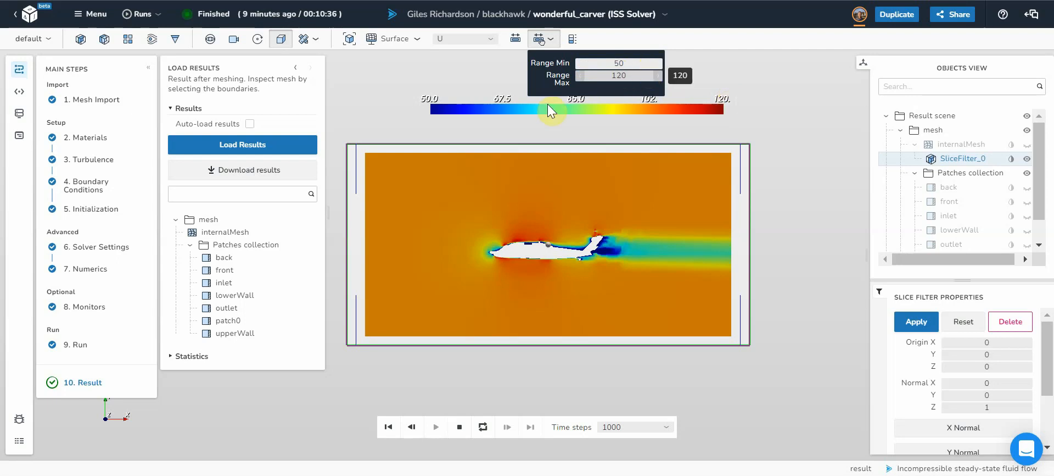
# Place the U color legend just above the slice and select the result scene to clear the slice's selection outline
pyautogui.click(482, 126)
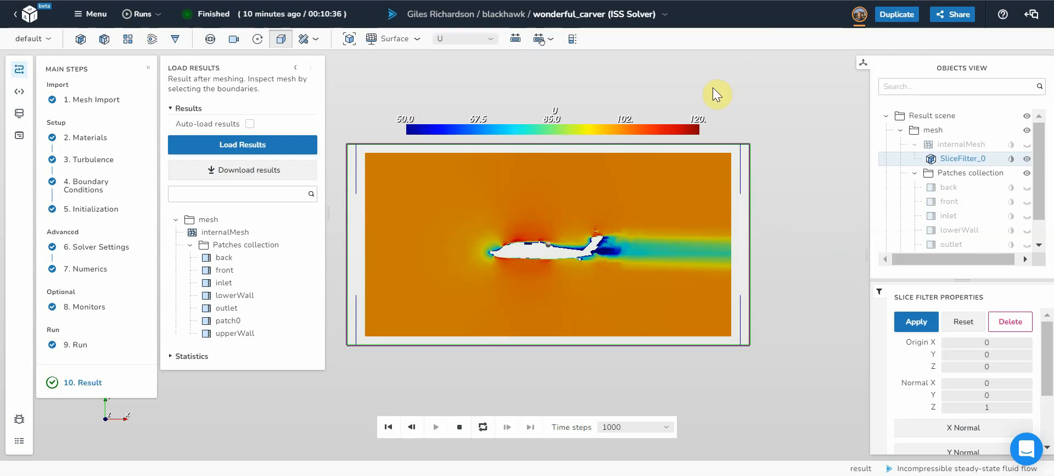
pyautogui.click(923, 115)
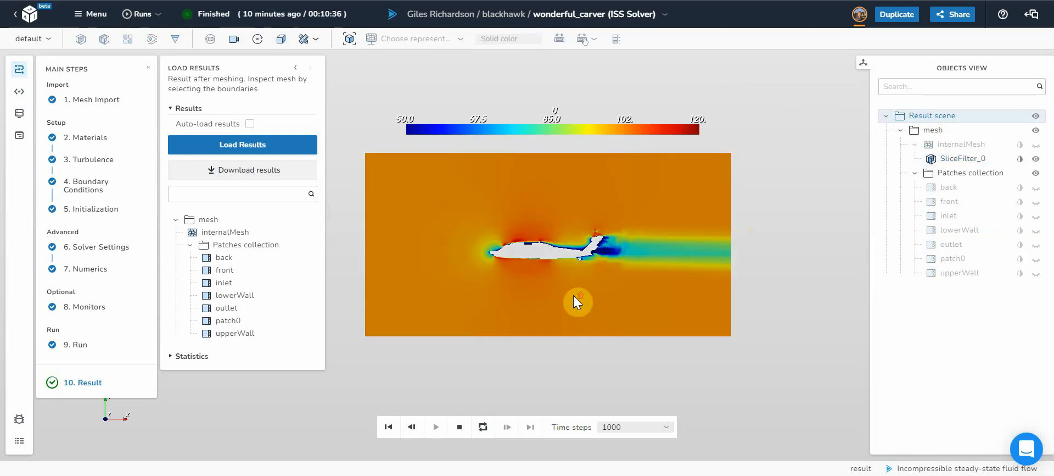
pyautogui.scroll(2, 574, 295)
pyautogui.scroll(2, 573, 293)
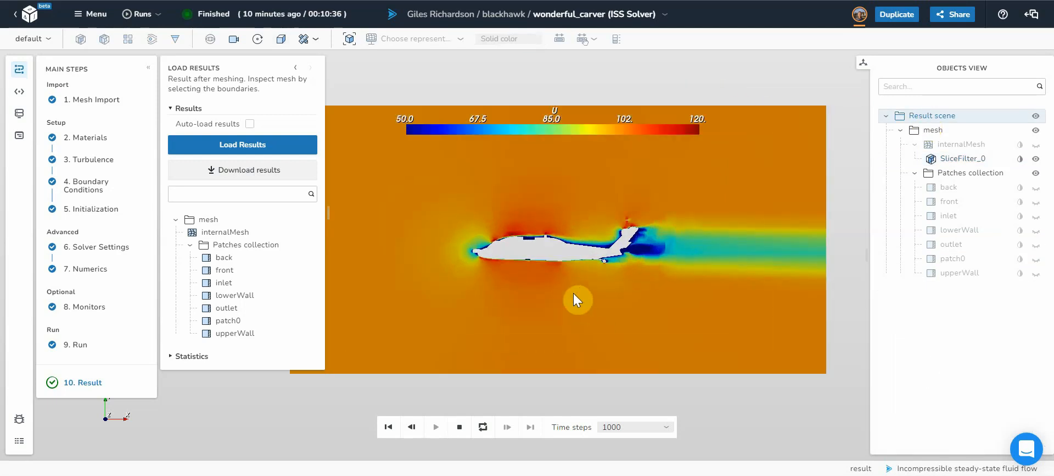
pyautogui.scroll(1, 573, 295)
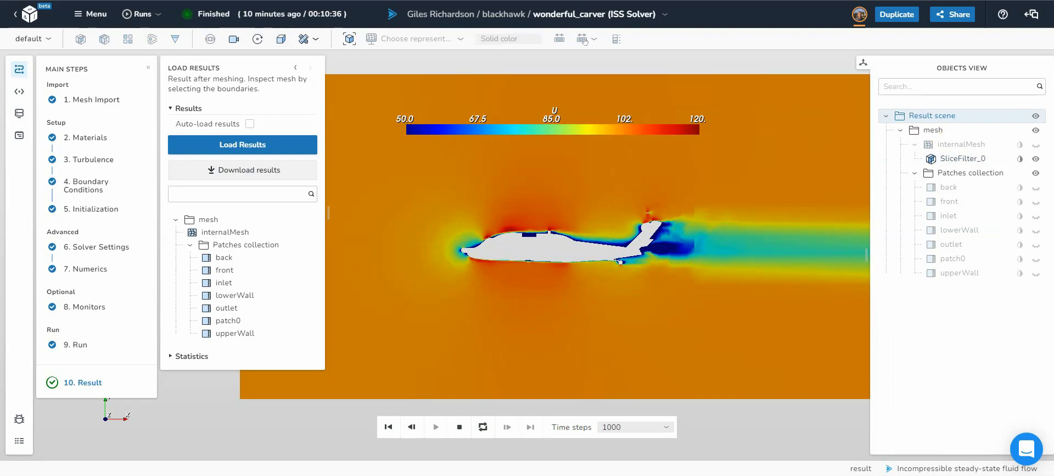